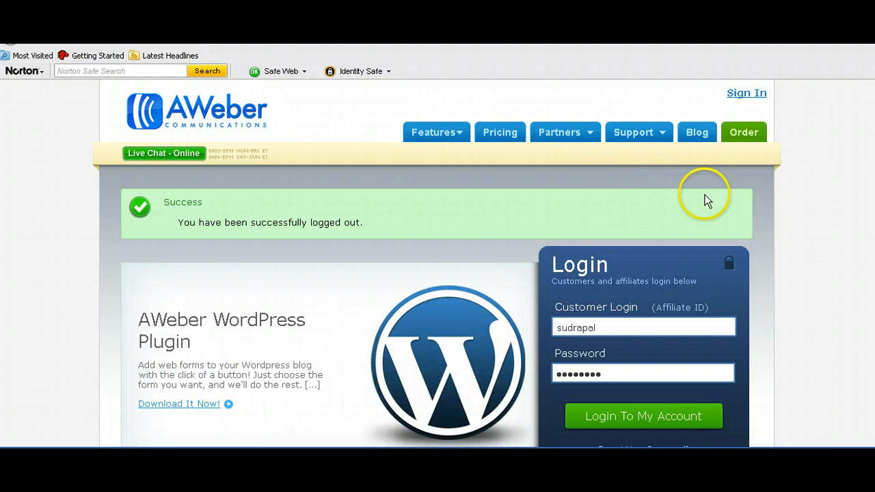
Step: Sign in to the AWeber account and go to the Create and Manage Lists page
{"action": "left_click", "coordinate": [665, 417]}
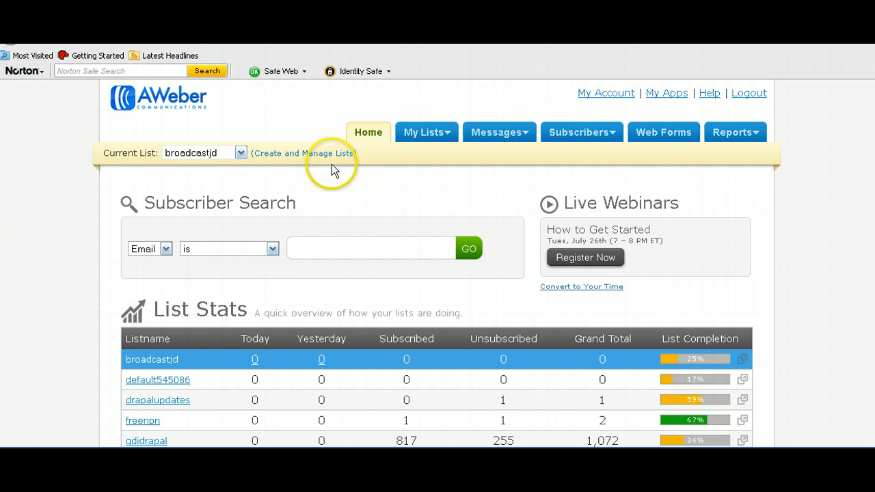
{"action": "left_click", "coordinate": [290, 157]}
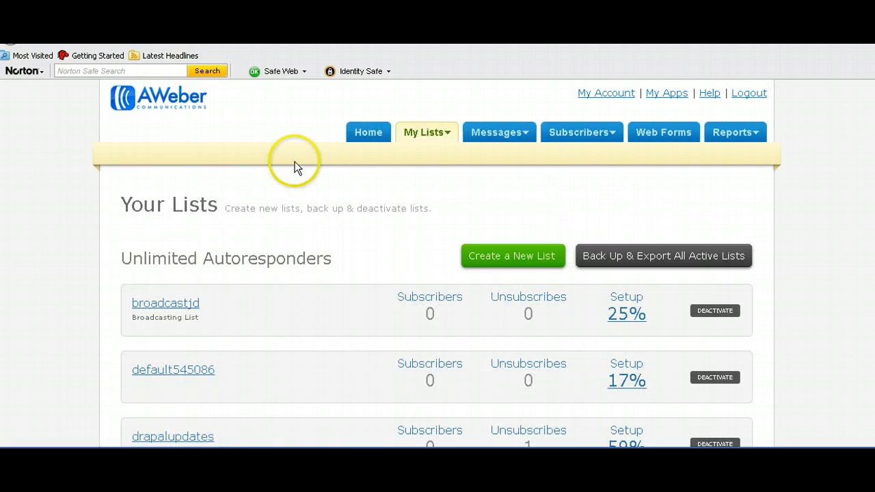
Step: Start a new list and replace the default list name with 'training'
{"action": "left_click", "coordinate": [490, 257]}
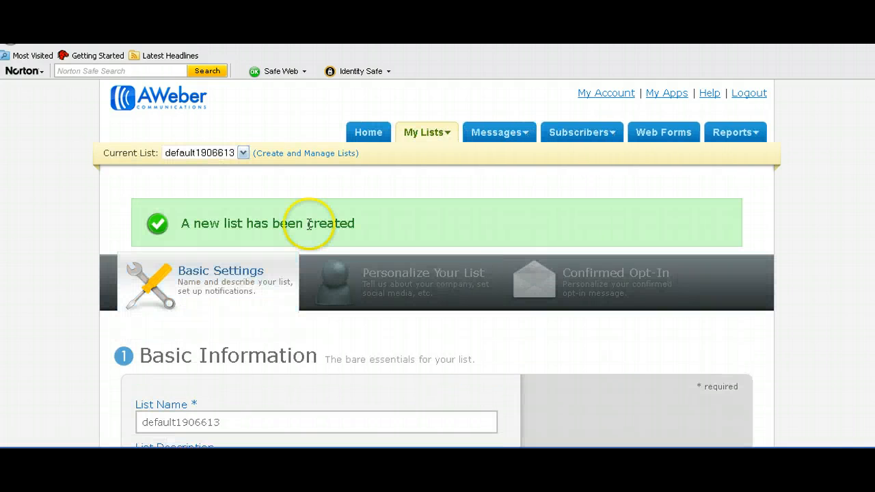
{"action": "scroll", "coordinate": [312, 221], "scroll_direction": "down", "scroll_amount": 5}
{"action": "left_click", "coordinate": [239, 128]}
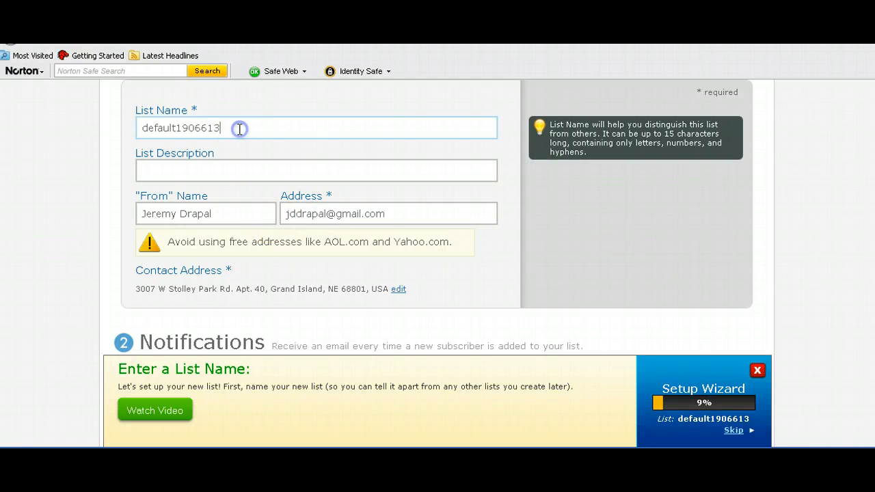
{"action": "key", "text": "BackSpace"}
{"action": "key", "text": "BackSpace"}
{"action": "key", "text": "BackSpace"}
{"action": "key", "text": "BackSpace"}
{"action": "key", "text": "BackSpace"}
{"action": "key", "text": "BackSpace"}
{"action": "key", "text": "BackSpace"}
{"action": "key", "text": "BackSpace"}
{"action": "key", "text": "BackSpace"}
{"action": "key", "text": "BackSpace"}
{"action": "key", "text": "BackSpace"}
{"action": "key", "text": "BackSpace"}
{"action": "key", "text": "BackSpace"}
{"action": "key", "text": "BackSpace"}
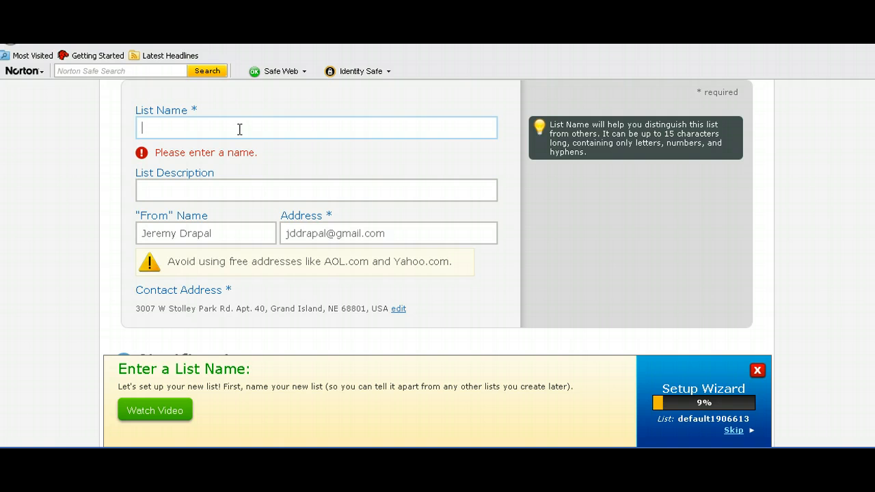
{"action": "type", "text": "training"}
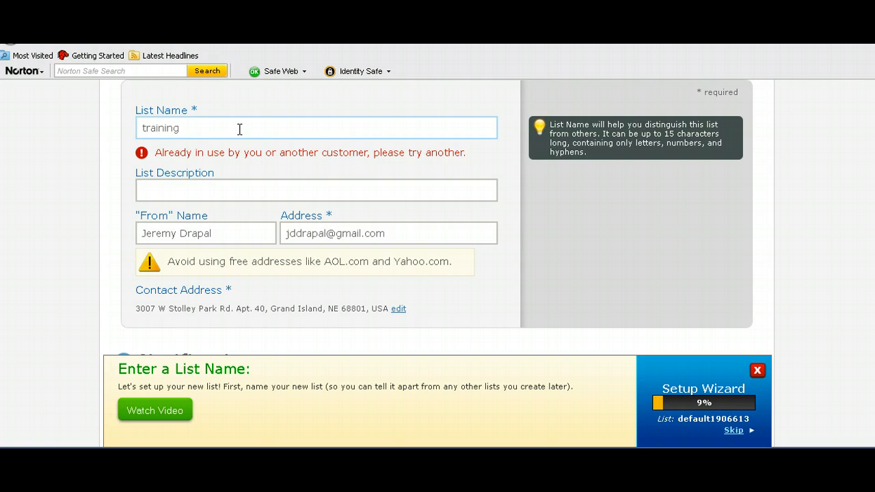
{"action": "left_click", "coordinate": [208, 179]}
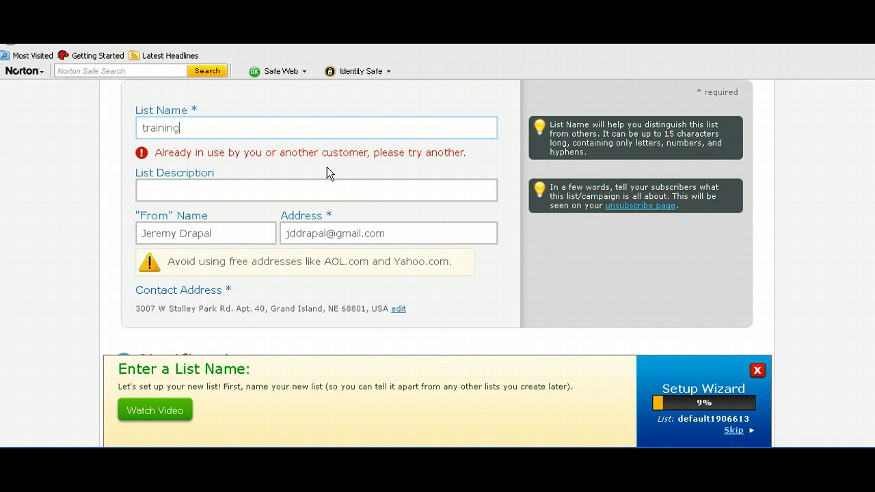
Step: After 'training' and 'jeremytraining' are rejected, settle on the available name 'drapal'
{"action": "key", "text": "BackSpace"}
{"action": "key", "text": "BackSpace"}
{"action": "key", "text": "BackSpace"}
{"action": "key", "text": "BackSpace"}
{"action": "key", "text": "BackSpace"}
{"action": "key", "text": "BackSpace"}
{"action": "key", "text": "BackSpace"}
{"action": "key", "text": "BackSpace"}
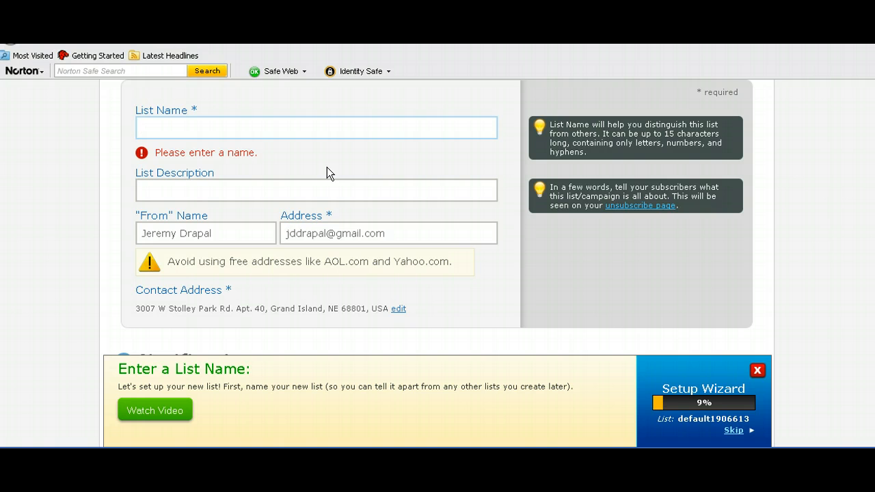
{"action": "type", "text": "jeremytraining"}
{"action": "left_click", "coordinate": [280, 175]}
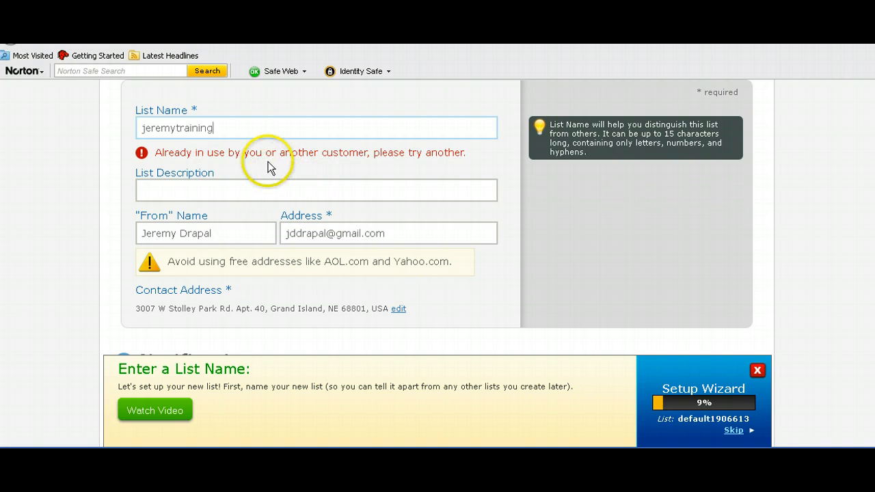
{"action": "left_click", "coordinate": [270, 167]}
{"action": "left_click", "coordinate": [228, 134]}
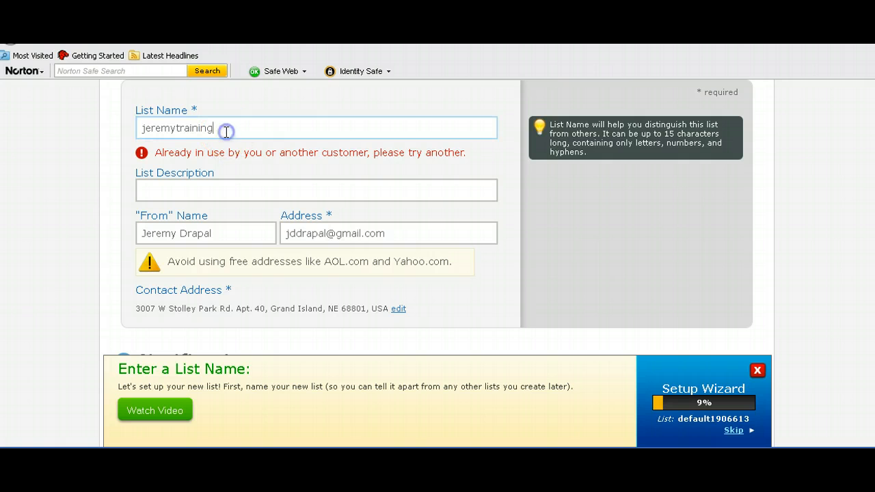
{"action": "key", "text": "BackSpace"}
{"action": "key", "text": "BackSpace"}
{"action": "key", "text": "BackSpace"}
{"action": "key", "text": "BackSpace"}
{"action": "key", "text": "BackSpace"}
{"action": "key", "text": "BackSpace"}
{"action": "key", "text": "BackSpace"}
{"action": "key", "text": "BackSpace"}
{"action": "key", "text": "BackSpace"}
{"action": "key", "text": "BackSpace"}
{"action": "key", "text": "BackSpace"}
{"action": "key", "text": "BackSpace"}
{"action": "key", "text": "BackSpace"}
{"action": "key", "text": "BackSpace"}
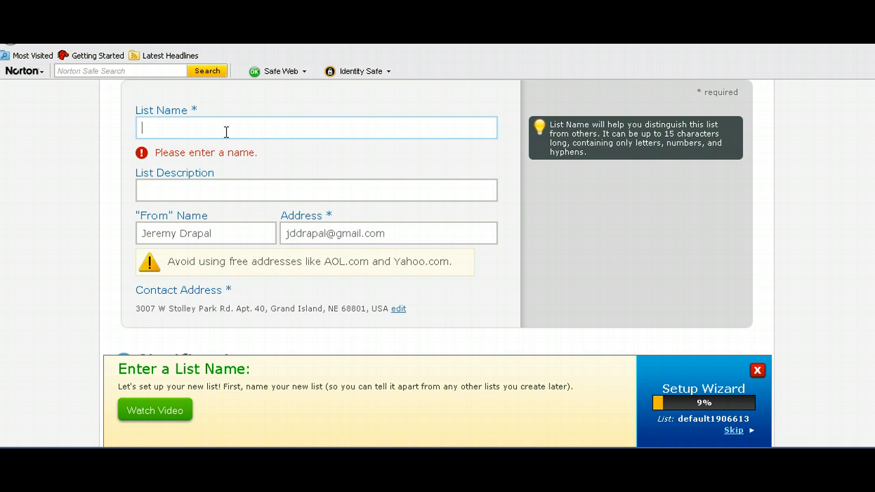
{"action": "type", "text": "drapal"}
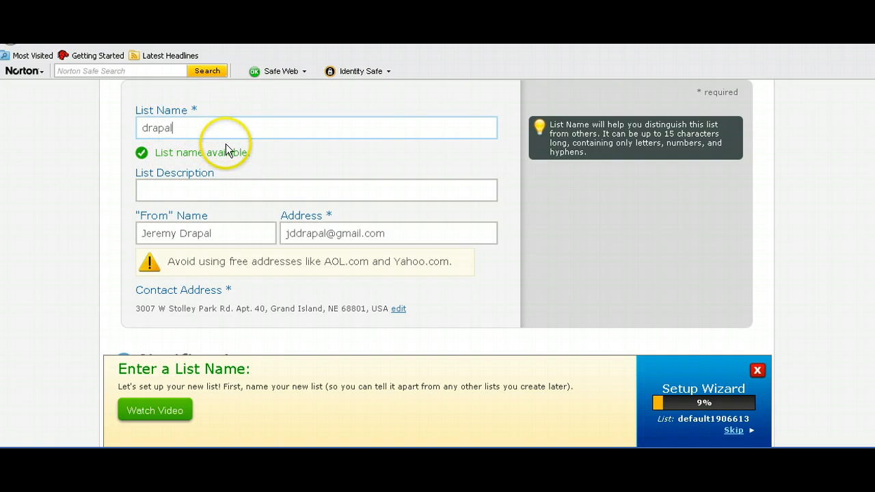
{"action": "key", "text": "Tab"}
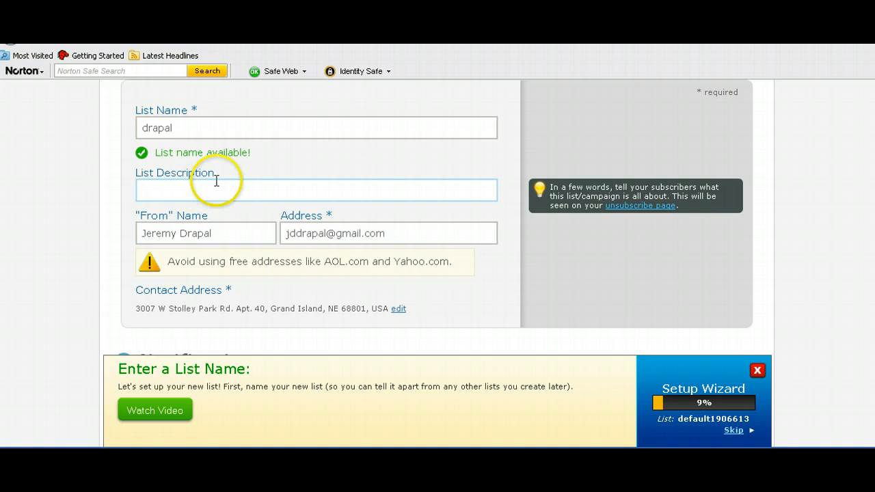
Step: Move through the From name and sender address fields, then dismiss the Setup Wizard banner
{"action": "left_click", "coordinate": [188, 227]}
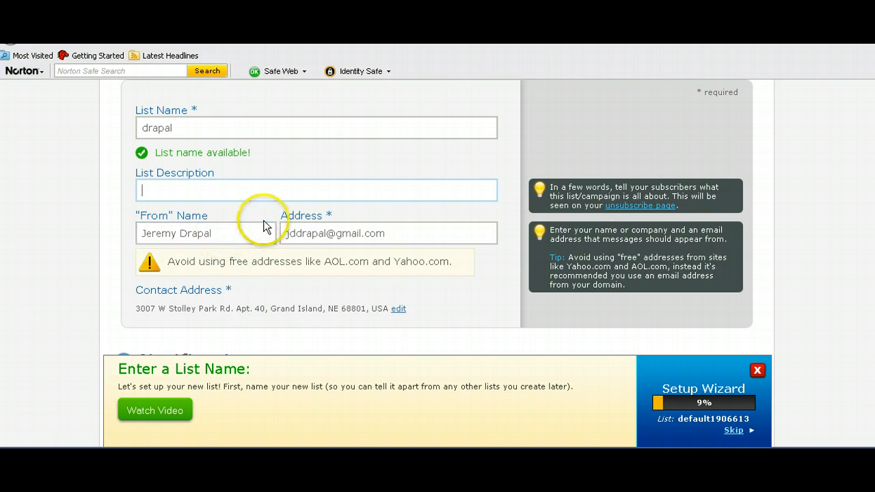
{"action": "left_click", "coordinate": [311, 237]}
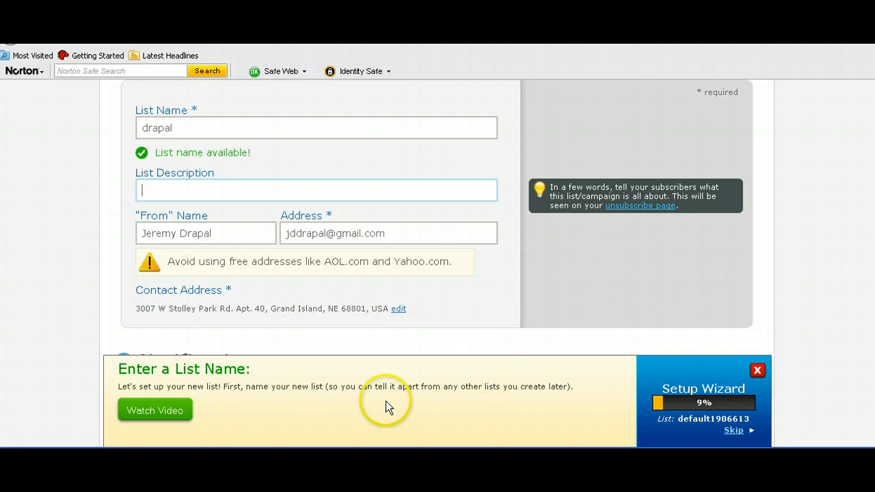
{"action": "left_click", "coordinate": [757, 370]}
Step: Enter a notification name and a 'gmail' email address, and try adding the recipient
{"action": "mouse_move", "coordinate": [509, 244]}
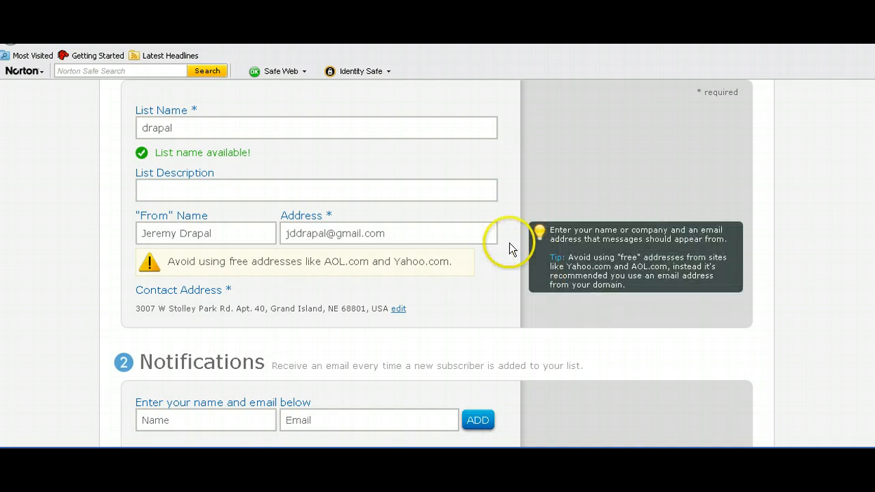
{"action": "scroll", "coordinate": [494, 249], "scroll_direction": "down", "scroll_amount": 3}
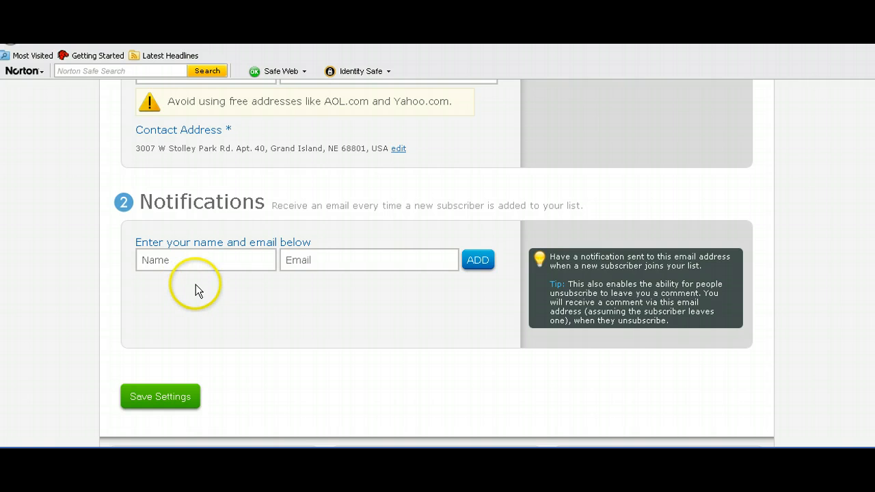
{"action": "left_click", "coordinate": [174, 263]}
{"action": "left_click", "coordinate": [174, 262]}
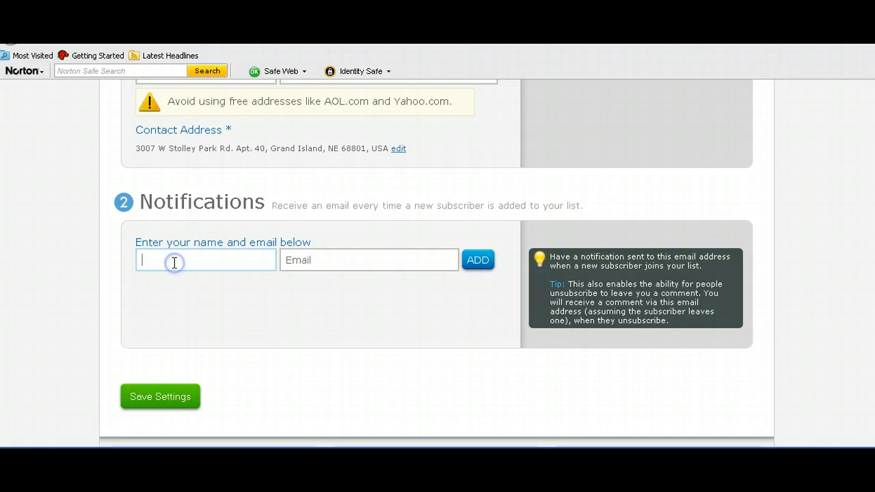
{"action": "left_click", "coordinate": [303, 264]}
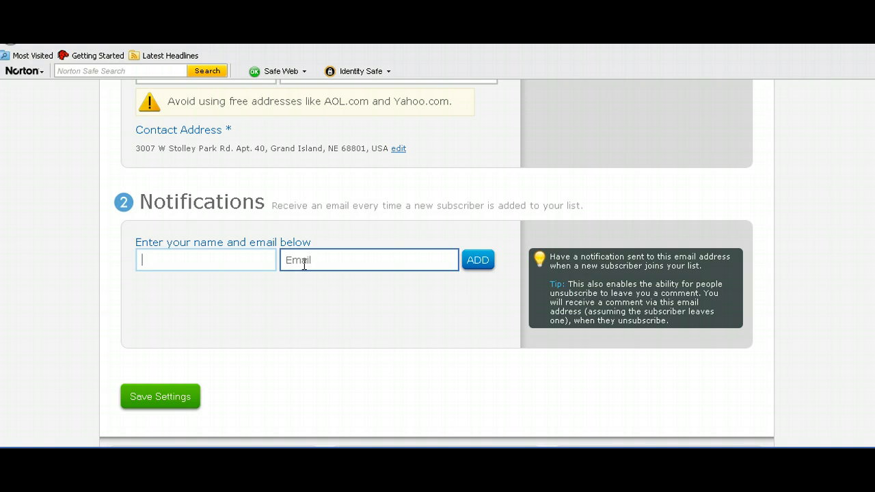
{"action": "left_click", "coordinate": [267, 264]}
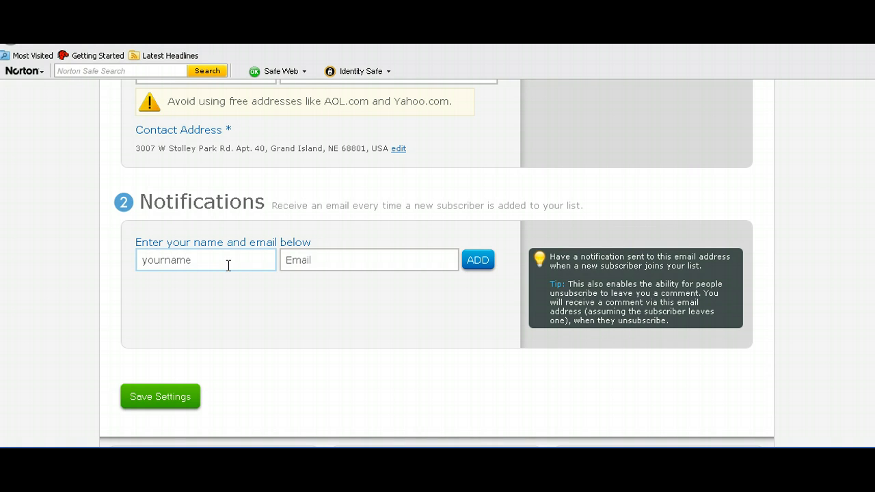
{"action": "left_click", "coordinate": [296, 259]}
{"action": "left_click", "coordinate": [387, 269]}
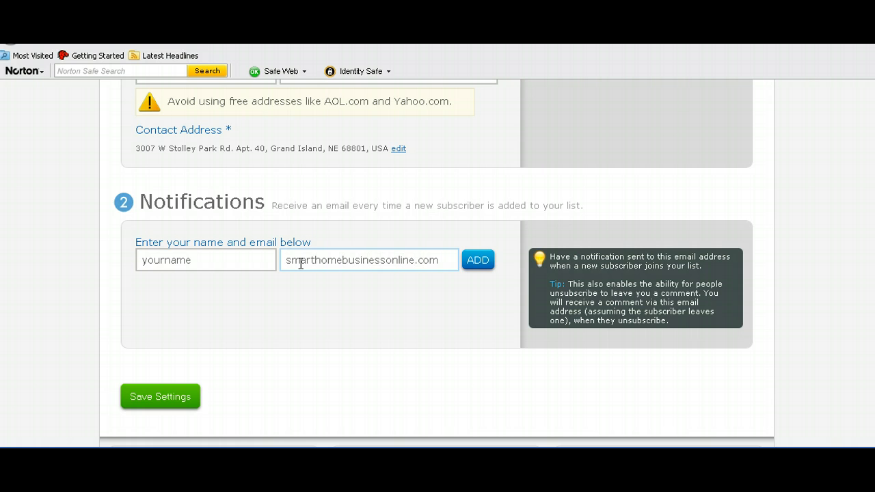
{"action": "type", "text": "gmail"}
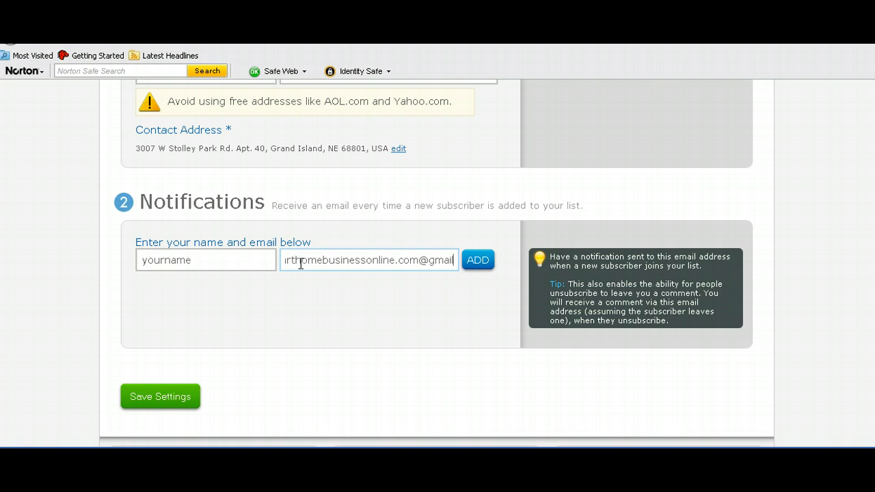
{"action": "left_click", "coordinate": [477, 262]}
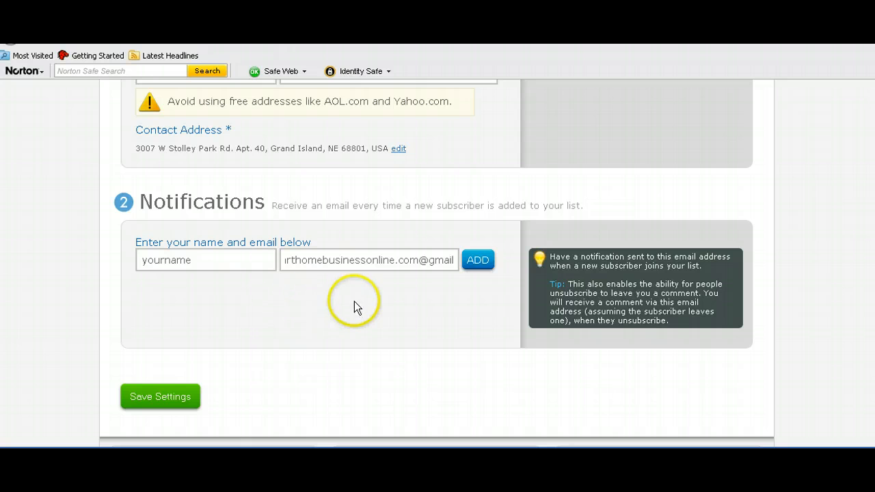
{"action": "left_click", "coordinate": [474, 260]}
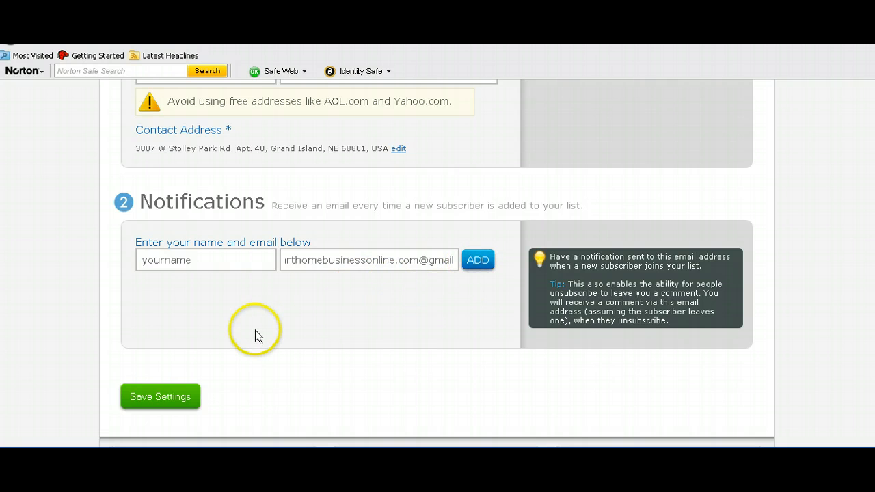
Step: Clear the placeholder name, delete '.com' from the address, and retry adding it
{"action": "left_click", "coordinate": [212, 260]}
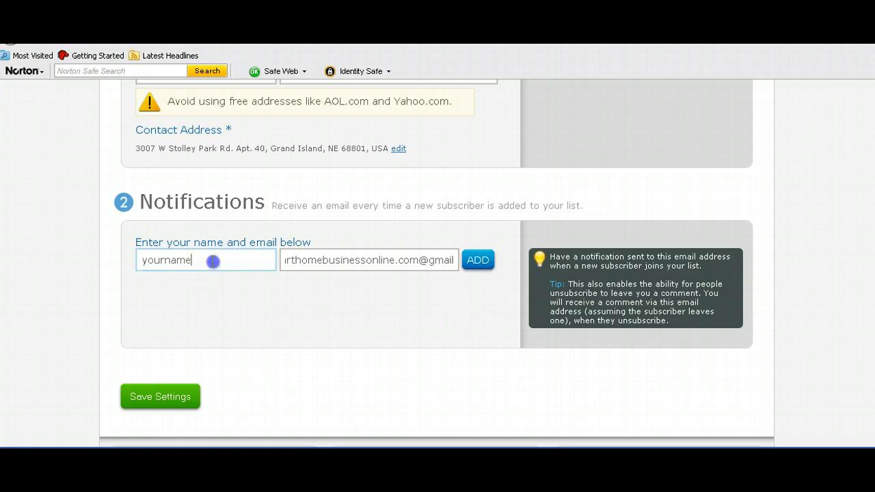
{"action": "key", "text": "BackSpace"}
{"action": "key", "text": "BackSpace"}
{"action": "key", "text": "BackSpace"}
{"action": "key", "text": "BackSpace"}
{"action": "key", "text": "BackSpace"}
{"action": "key", "text": "BackSpace"}
{"action": "key", "text": "BackSpace"}
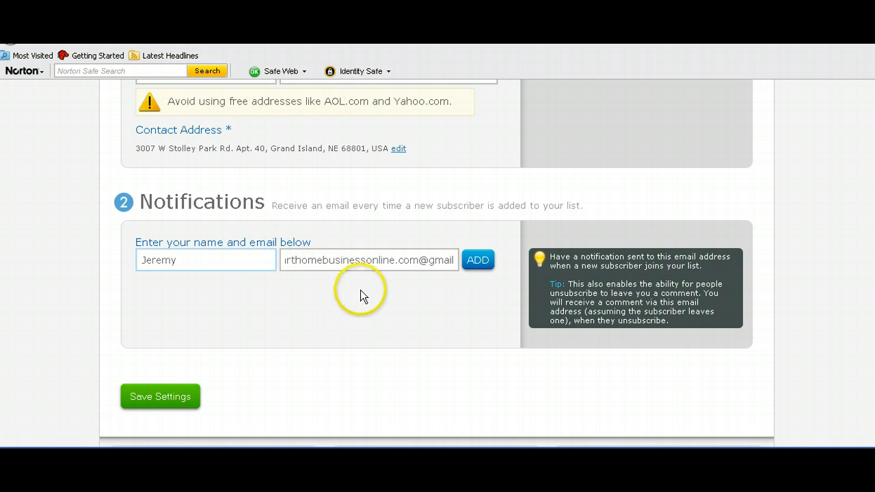
{"action": "left_click", "coordinate": [421, 266]}
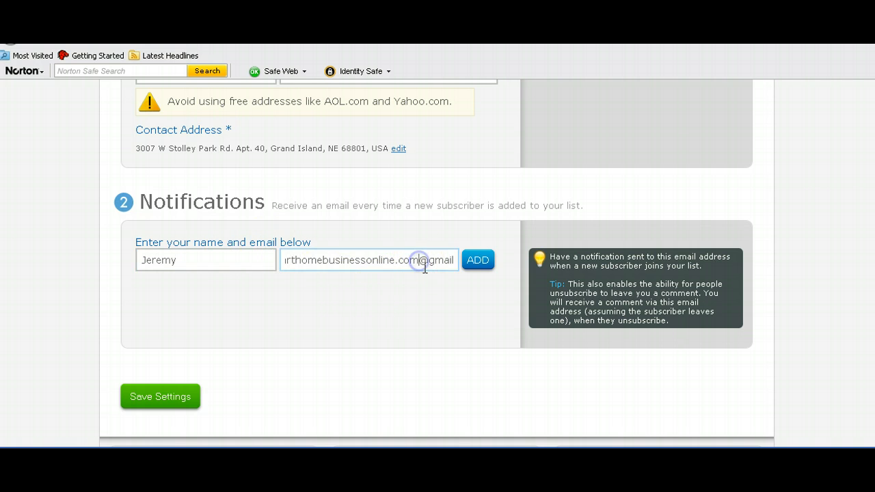
{"action": "key", "text": "BackSpace"}
{"action": "key", "text": "BackSpace"}
{"action": "key", "text": "BackSpace"}
{"action": "key", "text": "BackSpace"}
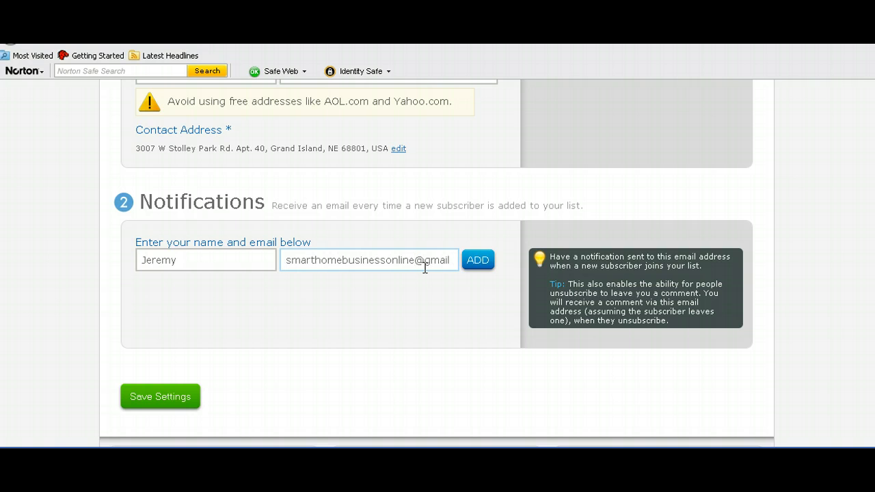
{"action": "left_click", "coordinate": [469, 260]}
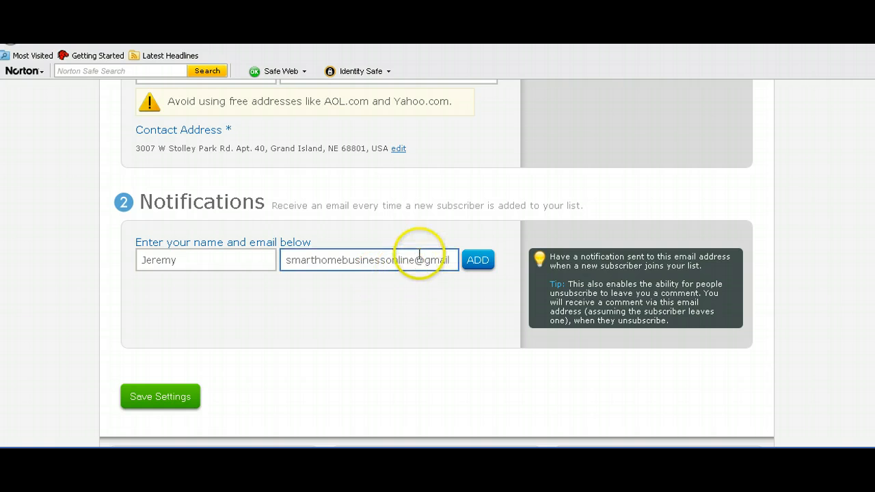
Step: Replace the notification email with a corrected address and add it as a recipient
{"action": "scroll", "coordinate": [417, 253], "scroll_direction": "up", "scroll_amount": 2}
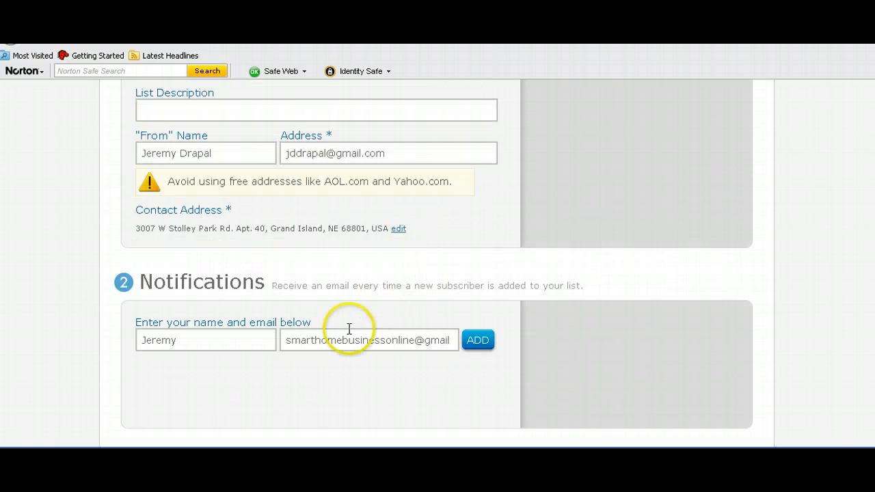
{"action": "left_click_drag", "start_coordinate": [449, 340], "coordinate": [280, 343]}
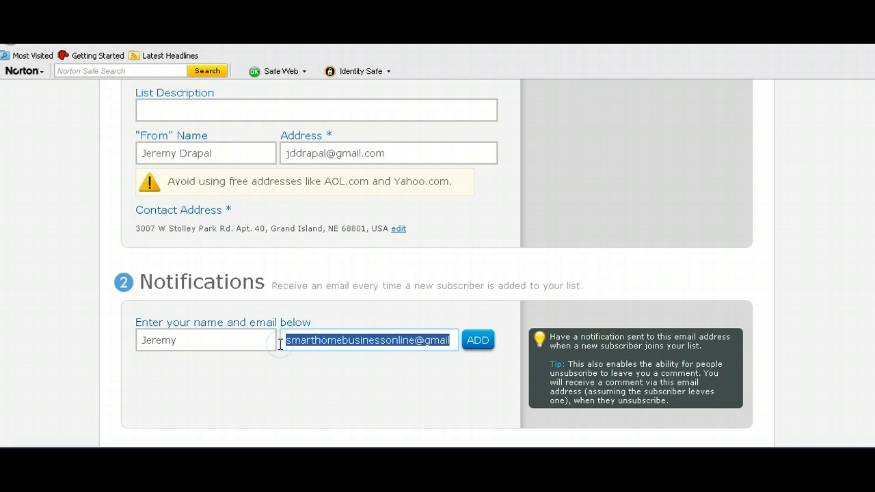
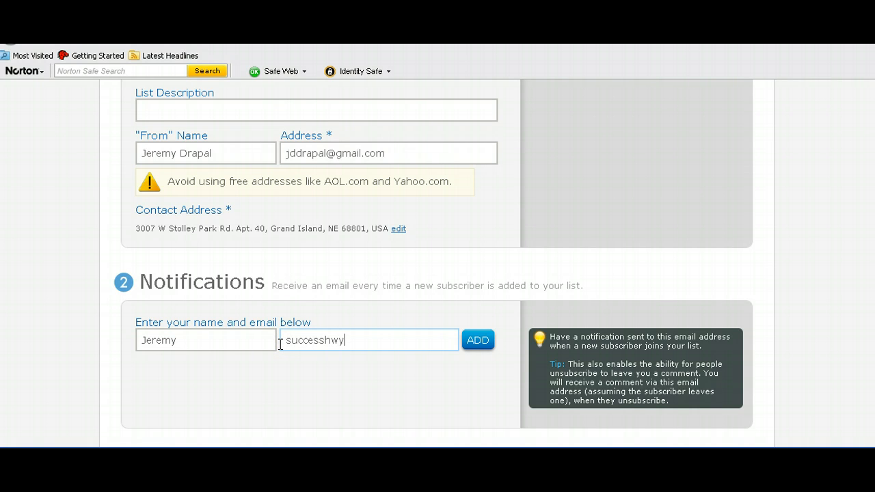
{"action": "left_click", "coordinate": [407, 320]}
{"action": "left_click", "coordinate": [472, 344]}
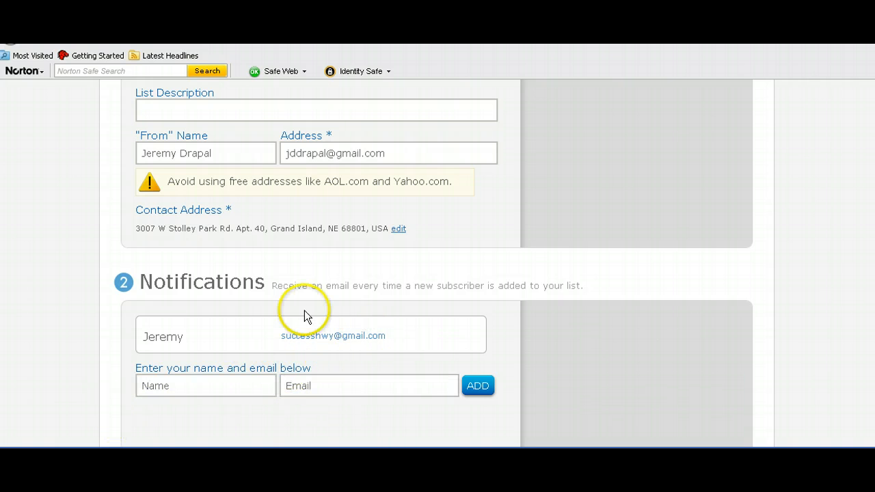
{"action": "left_click", "coordinate": [350, 391]}
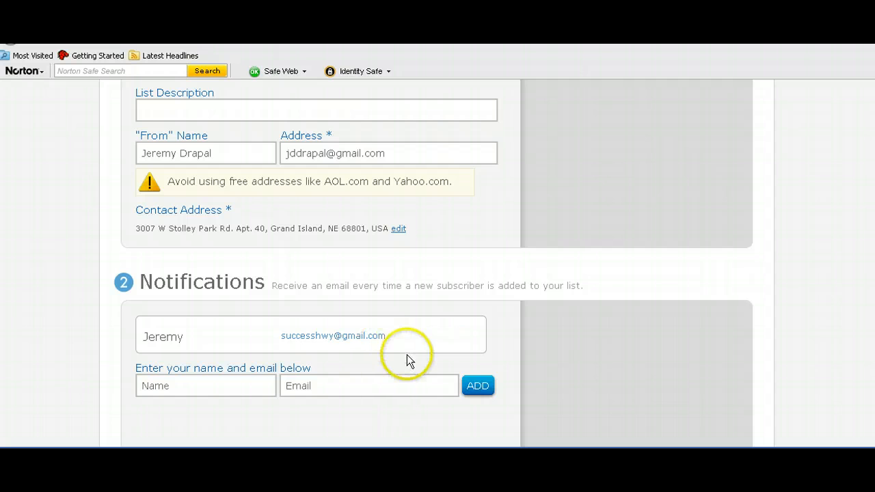
{"action": "mouse_move", "coordinate": [317, 351]}
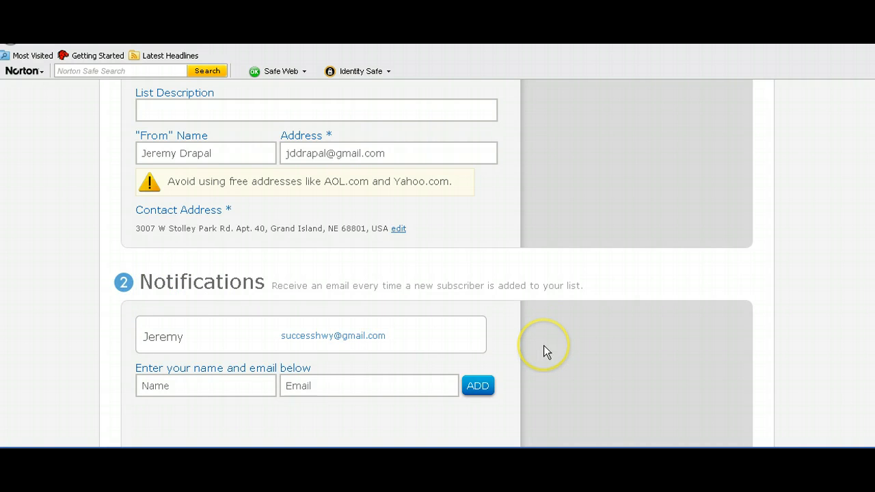
Step: Save the drapal list's basic settings
{"action": "scroll", "coordinate": [543, 345], "scroll_direction": "down", "scroll_amount": 4}
{"action": "scroll", "coordinate": [348, 370], "scroll_direction": "up", "scroll_amount": 13}
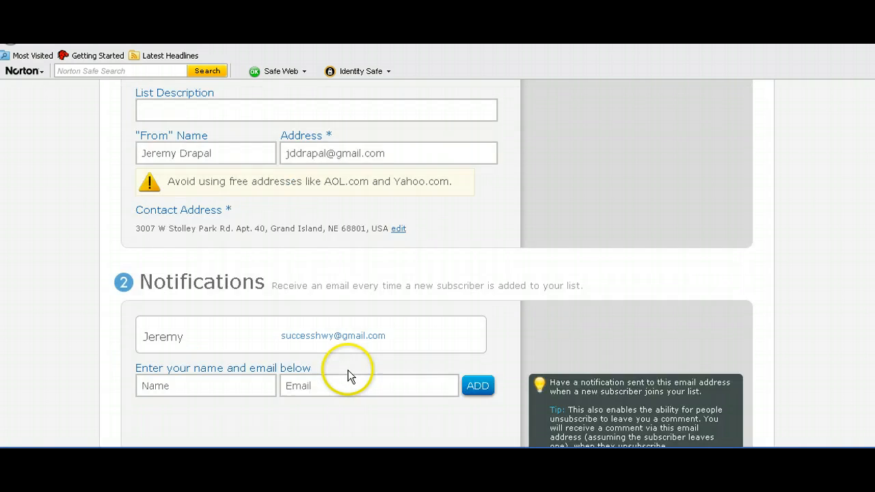
{"action": "scroll", "coordinate": [285, 390], "scroll_direction": "down", "scroll_amount": 4}
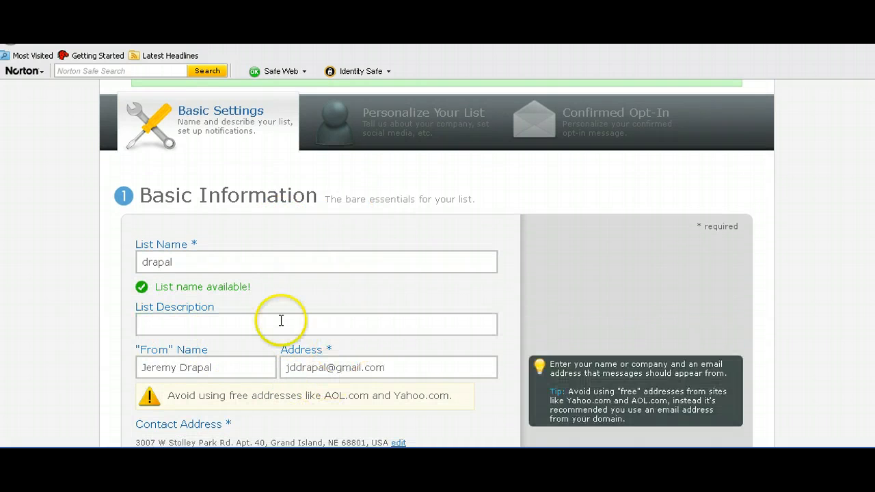
{"action": "scroll", "coordinate": [225, 374], "scroll_direction": "down", "scroll_amount": 6}
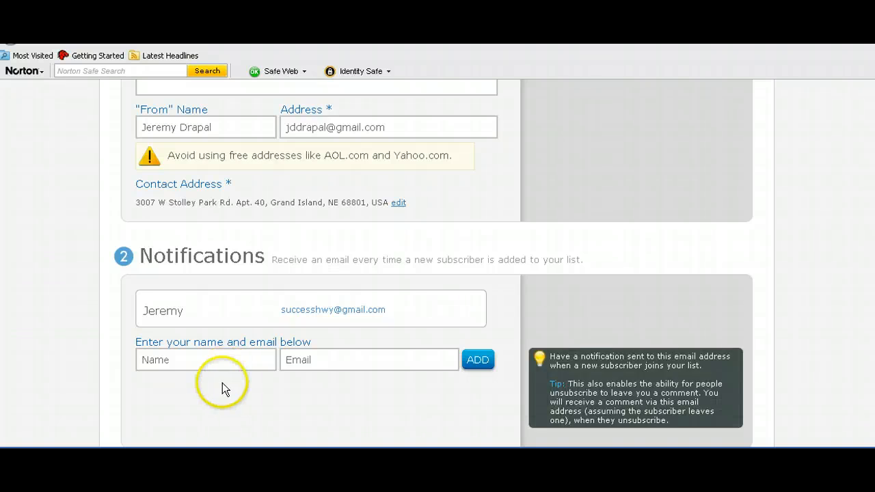
{"action": "scroll", "coordinate": [222, 382], "scroll_direction": "down", "scroll_amount": 6}
{"action": "left_click", "coordinate": [156, 258]}
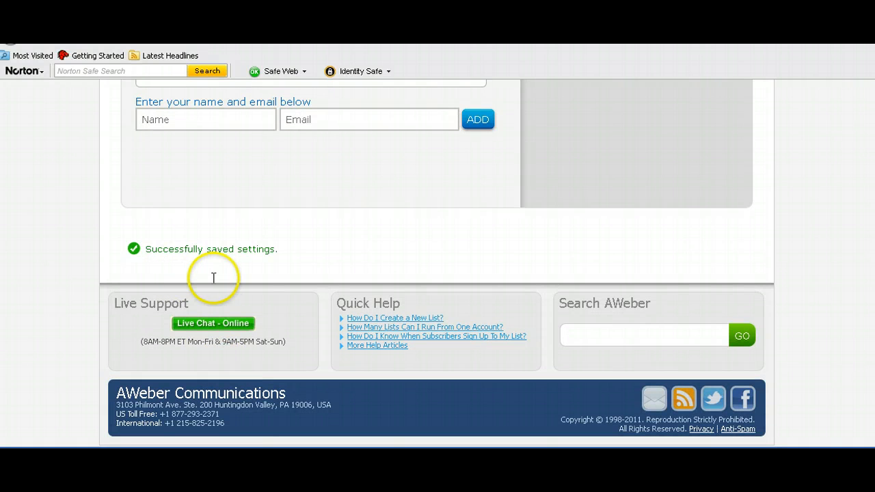
{"action": "scroll", "coordinate": [214, 277], "scroll_direction": "up", "scroll_amount": 15}
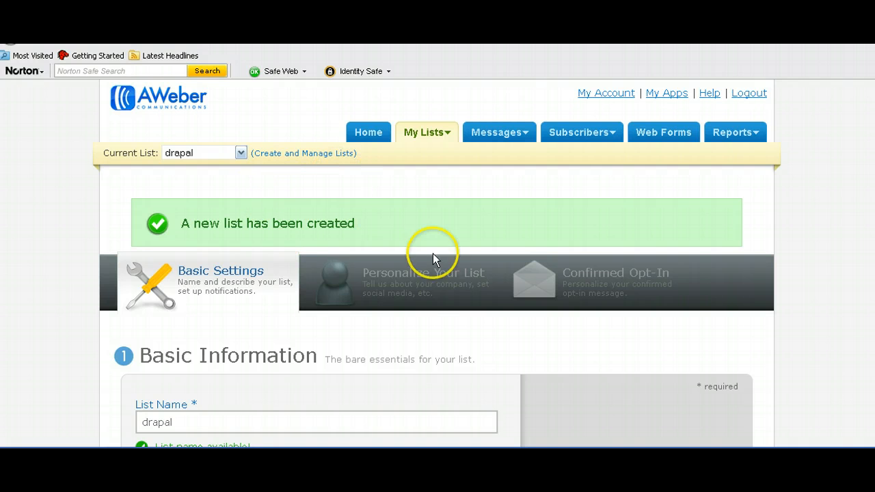
Step: On Personalize Your List, visit the Company Name, Website URL and Email Signature fields and review the options
{"action": "left_click", "coordinate": [394, 284]}
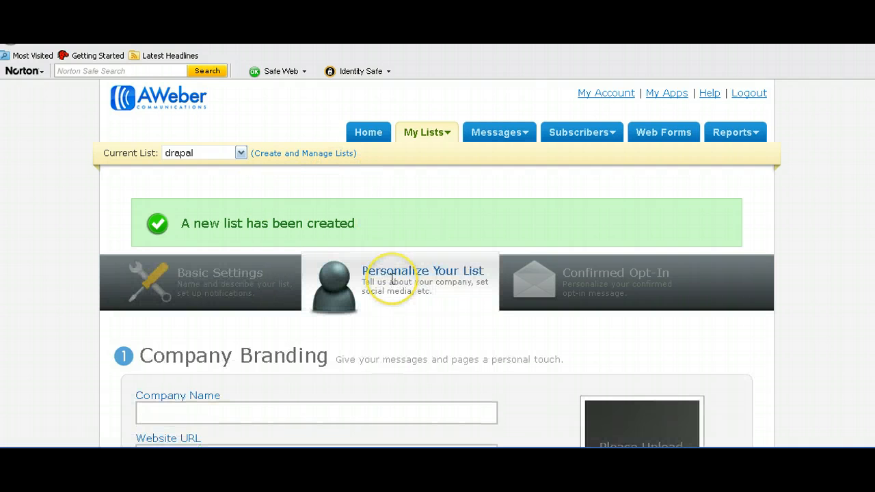
{"action": "scroll", "coordinate": [197, 374], "scroll_direction": "down", "scroll_amount": 2}
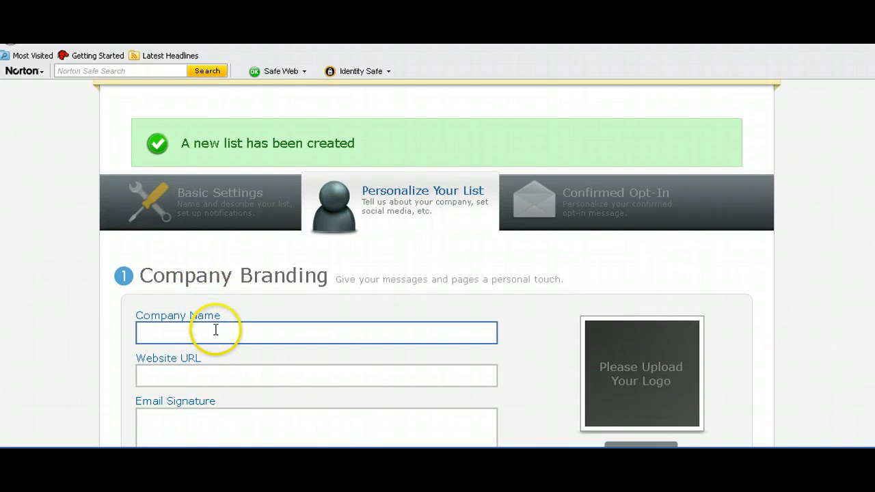
{"action": "left_click", "coordinate": [204, 376]}
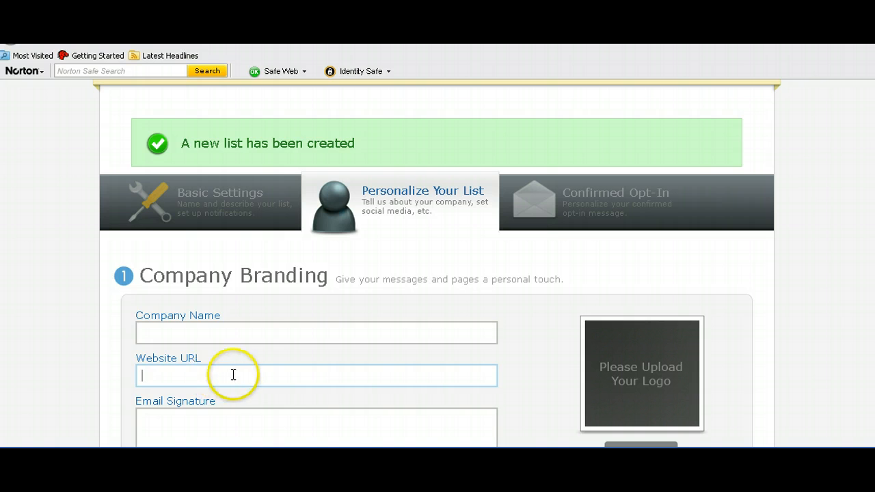
{"action": "scroll", "coordinate": [251, 349], "scroll_direction": "down", "scroll_amount": 3}
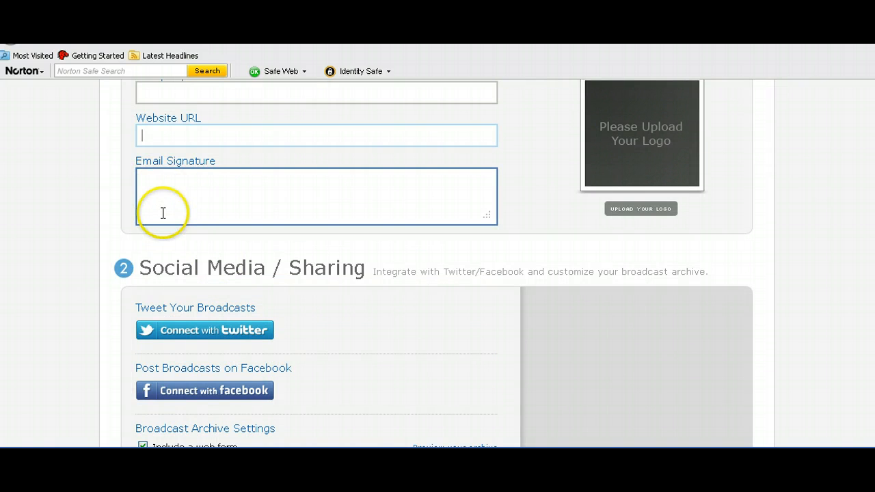
{"action": "left_click", "coordinate": [150, 180]}
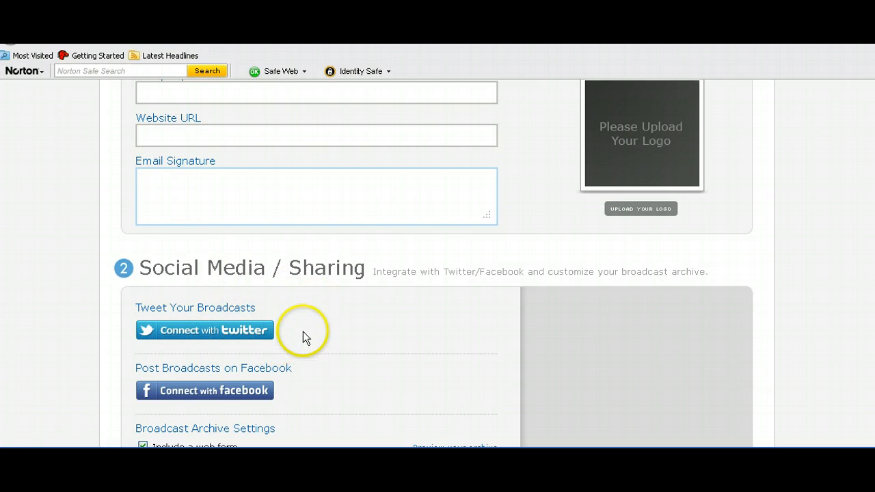
{"action": "scroll", "coordinate": [299, 327], "scroll_direction": "down", "scroll_amount": 2}
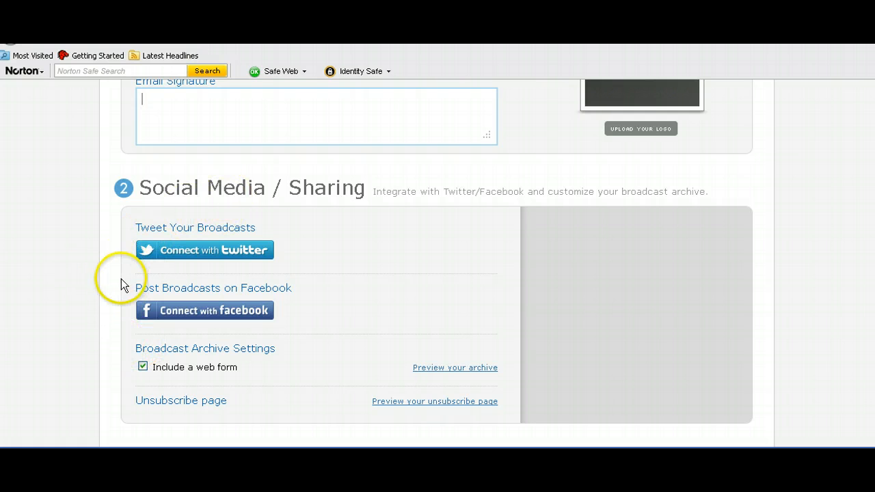
{"action": "scroll", "coordinate": [288, 291], "scroll_direction": "down", "scroll_amount": 3}
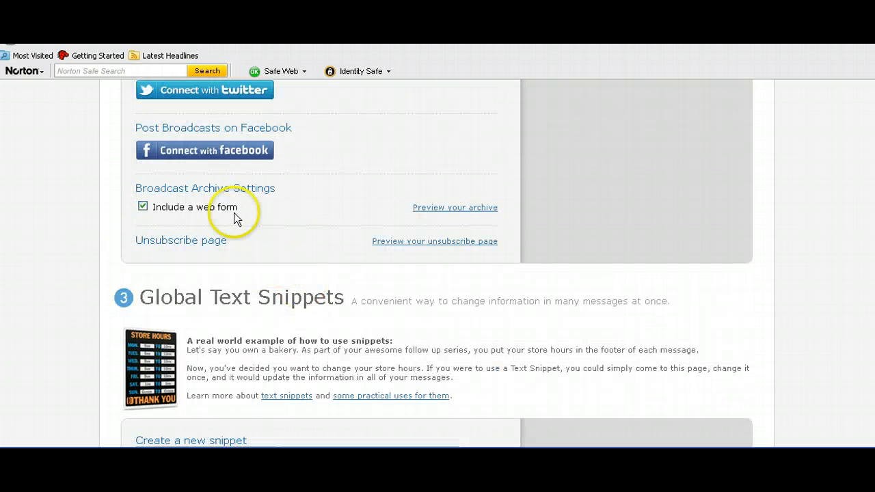
{"action": "scroll", "coordinate": [209, 236], "scroll_direction": "down", "scroll_amount": 2}
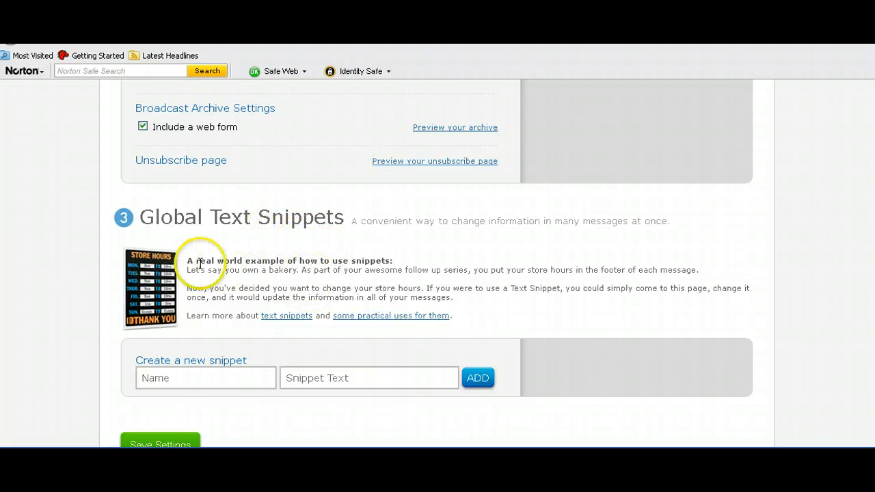
{"action": "scroll", "coordinate": [52, 340], "scroll_direction": "down", "scroll_amount": 2}
{"action": "scroll", "coordinate": [65, 347], "scroll_direction": "up", "scroll_amount": 2}
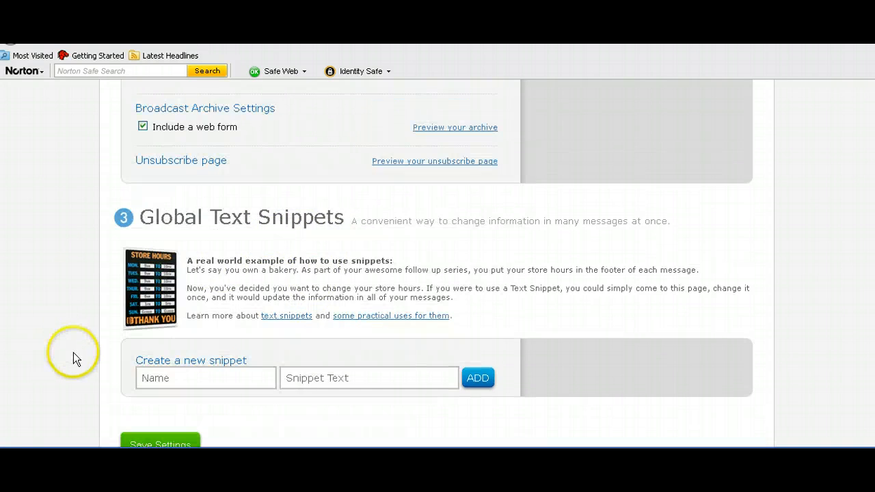
{"action": "scroll", "coordinate": [73, 352], "scroll_direction": "down", "scroll_amount": 4}
Step: Save the Personalize Your List settings and switch to the Confirmed Opt-In tab
{"action": "left_click", "coordinate": [145, 287]}
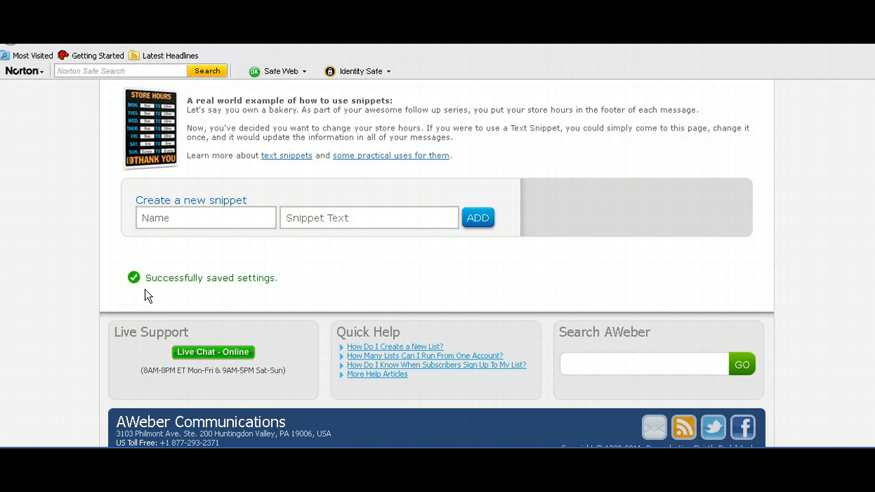
{"action": "scroll", "coordinate": [145, 289], "scroll_direction": "up", "scroll_amount": 20}
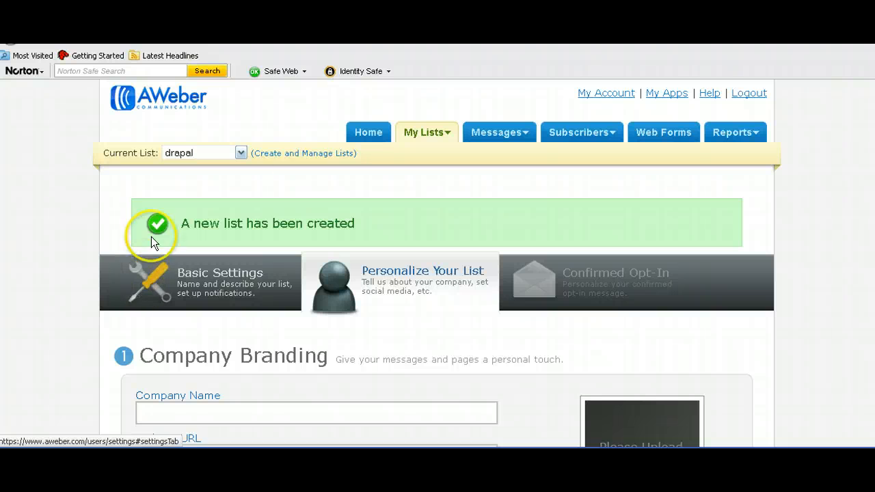
{"action": "left_click", "coordinate": [554, 282]}
{"action": "left_click", "coordinate": [528, 295]}
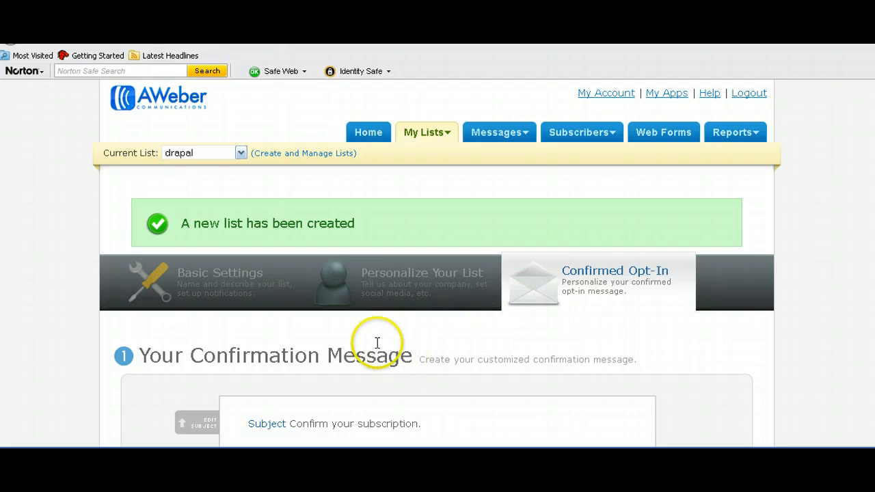
{"action": "scroll", "coordinate": [376, 348], "scroll_direction": "down", "scroll_amount": 5}
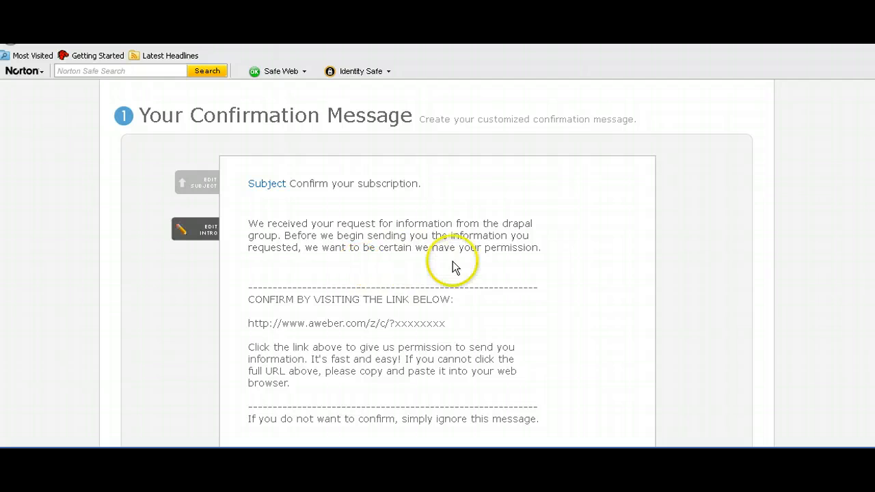
{"action": "scroll", "coordinate": [469, 288], "scroll_direction": "down", "scroll_amount": 3}
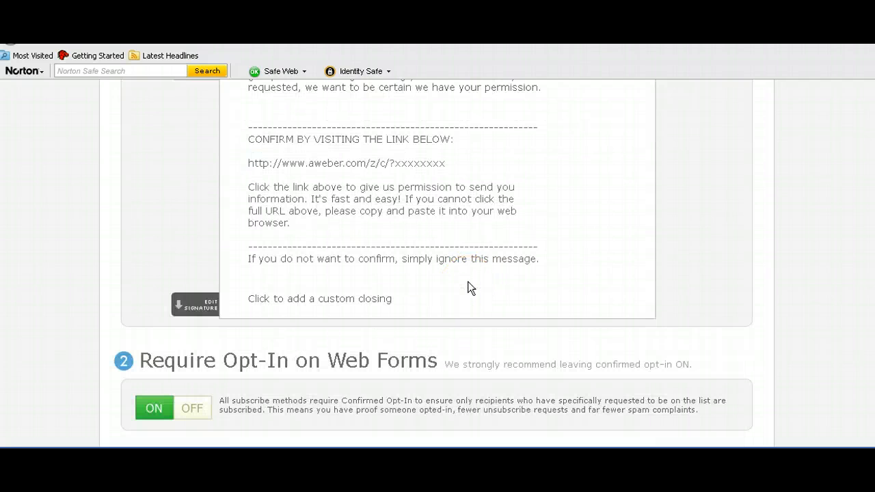
{"action": "scroll", "coordinate": [469, 288], "scroll_direction": "down", "scroll_amount": 3}
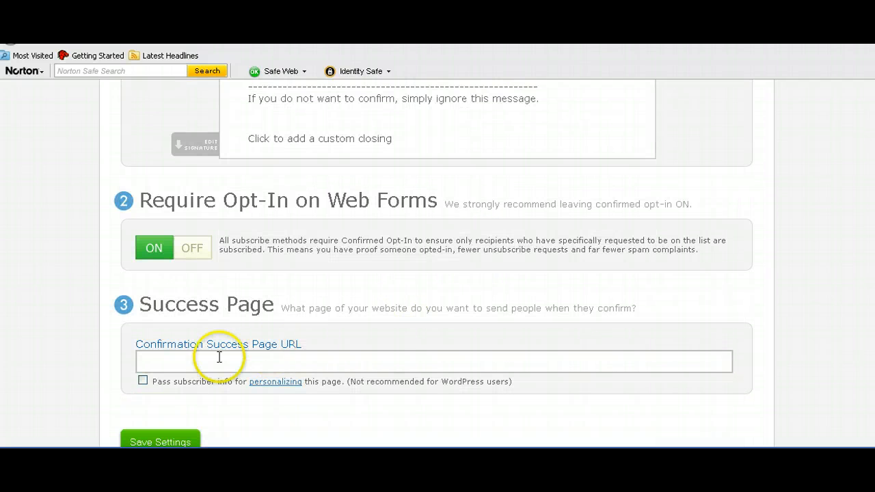
{"action": "left_click", "coordinate": [174, 361]}
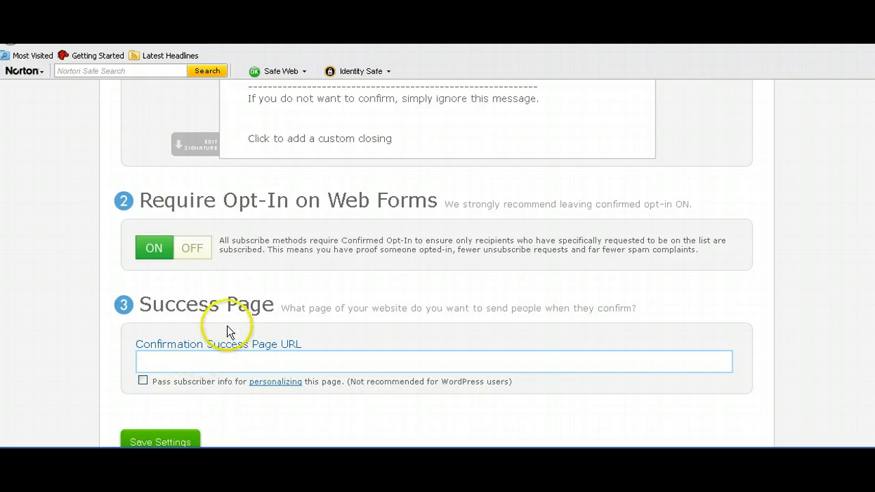
{"action": "scroll", "coordinate": [230, 332], "scroll_direction": "up", "scroll_amount": 3}
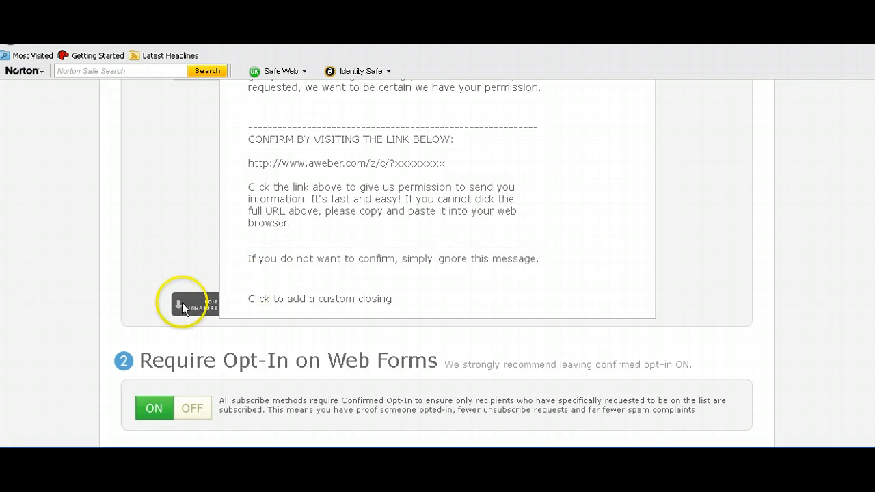
{"action": "scroll", "coordinate": [184, 296], "scroll_direction": "up", "scroll_amount": 3}
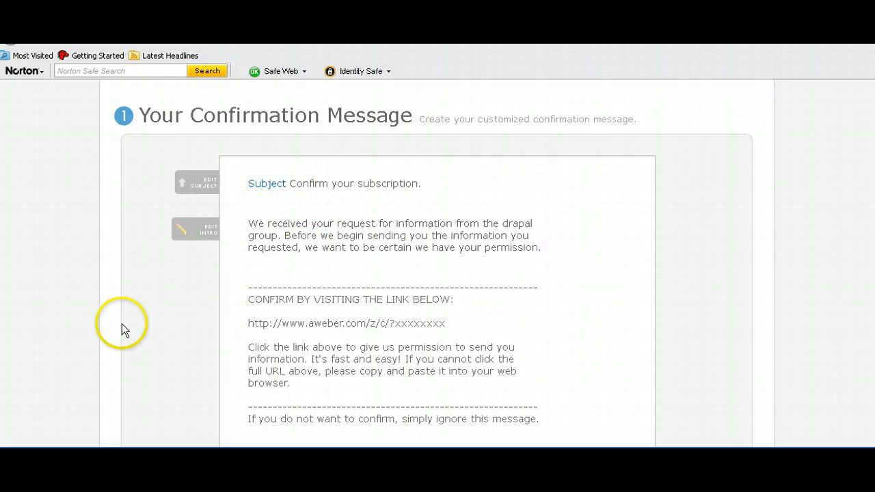
{"action": "scroll", "coordinate": [171, 301], "scroll_direction": "down", "scroll_amount": 5}
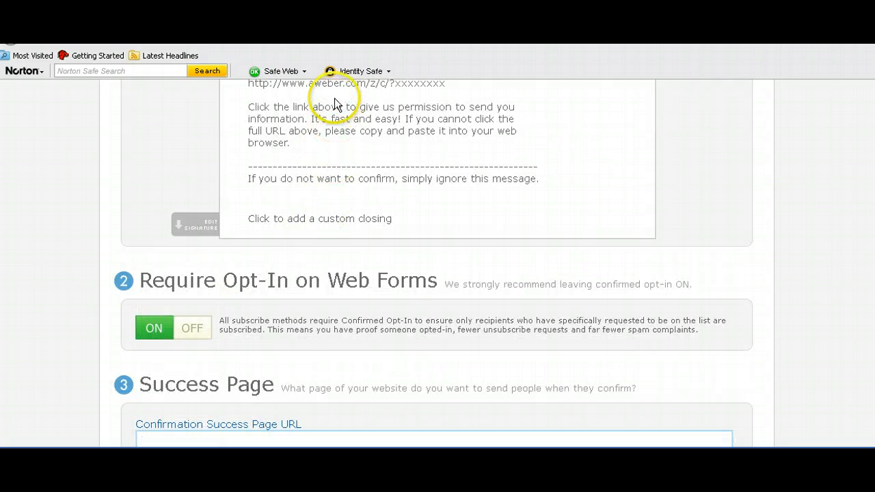
{"action": "scroll", "coordinate": [41, 263], "scroll_direction": "down", "scroll_amount": 2}
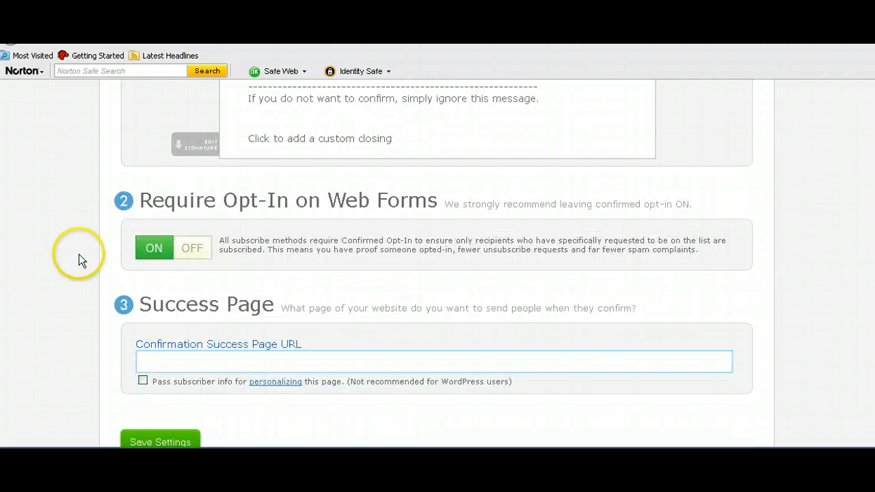
{"action": "left_click", "coordinate": [157, 361]}
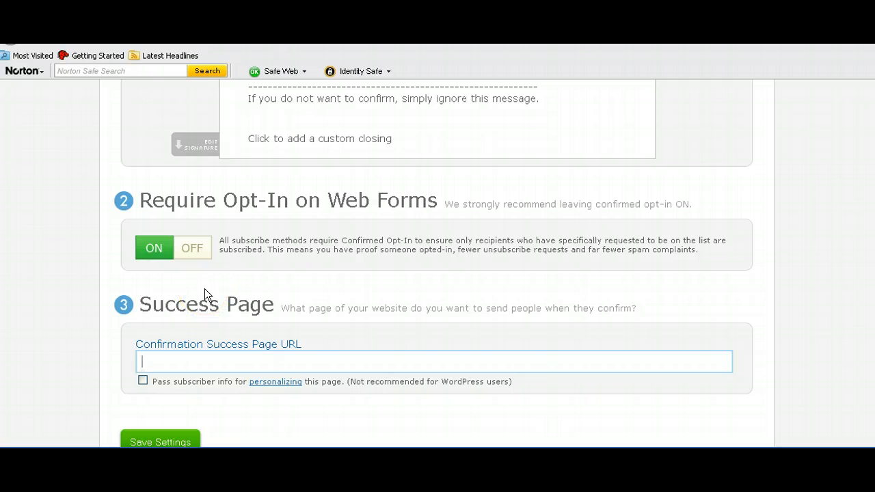
{"action": "scroll", "coordinate": [103, 275], "scroll_direction": "up", "scroll_amount": 10}
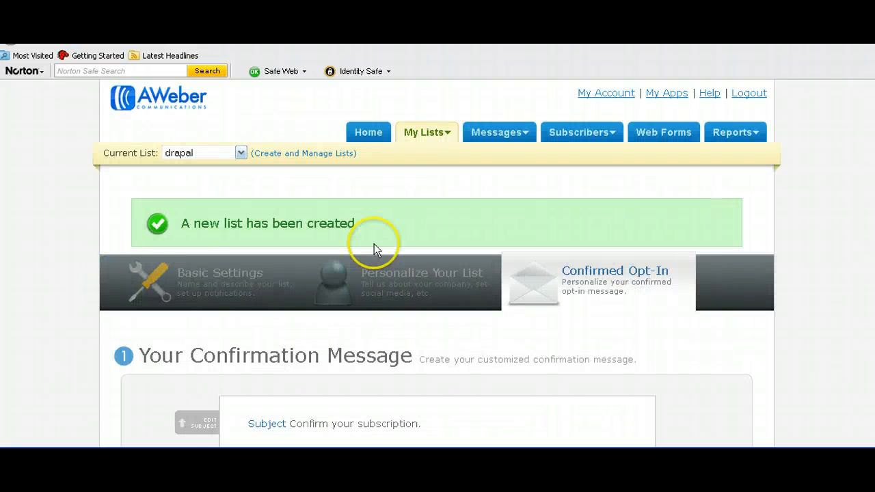
Step: Go from Basic Settings to the Follow Up entry under Messages for drapal
{"action": "left_click", "coordinate": [186, 285]}
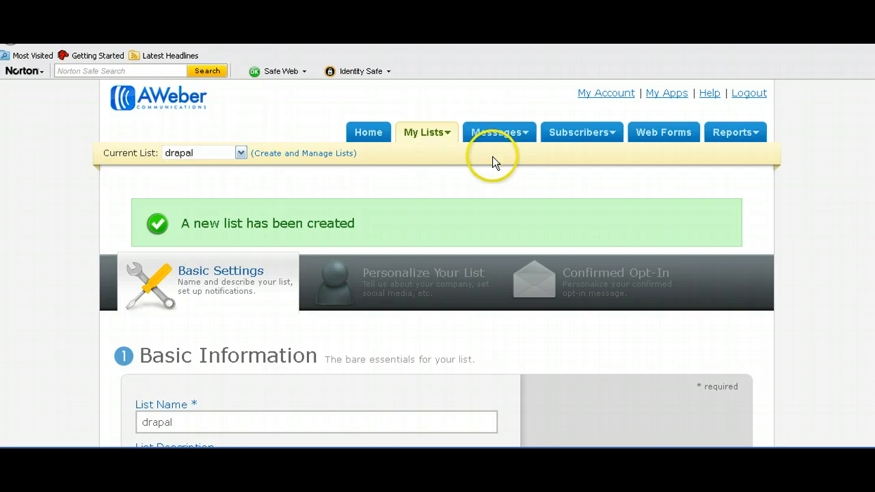
{"action": "mouse_move", "coordinate": [489, 134]}
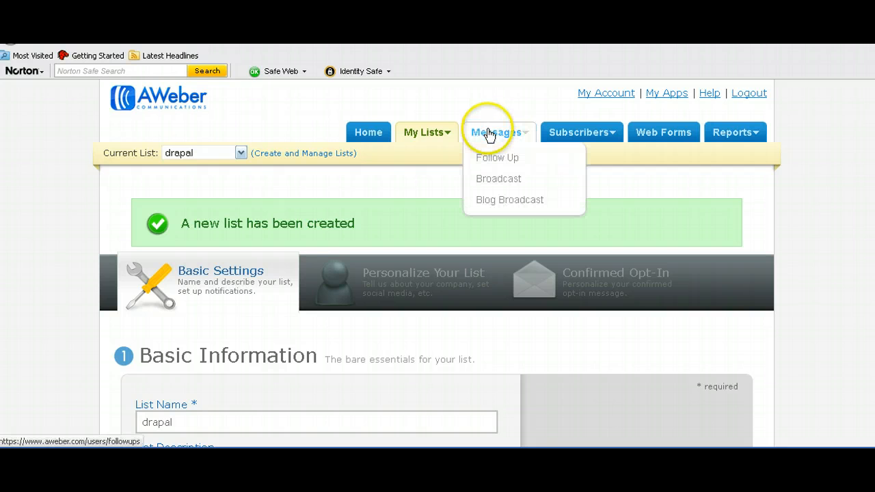
{"action": "left_click", "coordinate": [493, 160]}
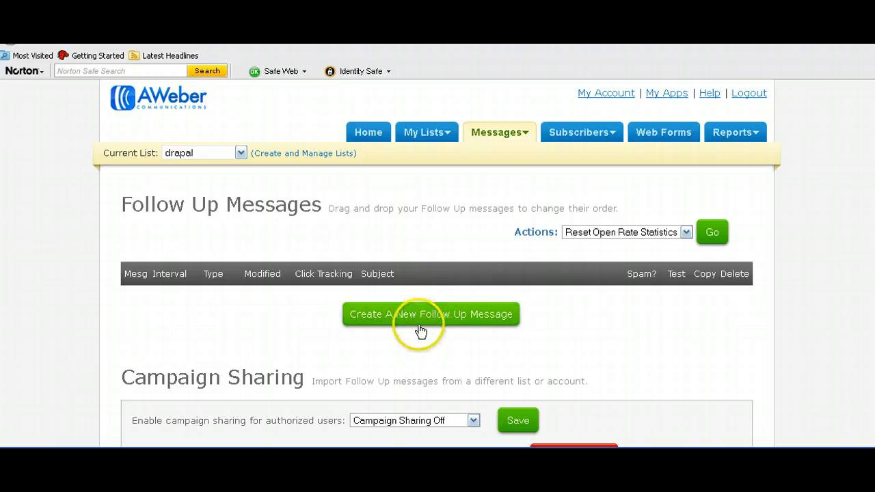
Step: Create Follow Up #1 with the HTML body 'this is training' and list the Personalize fields
{"action": "left_click", "coordinate": [355, 320]}
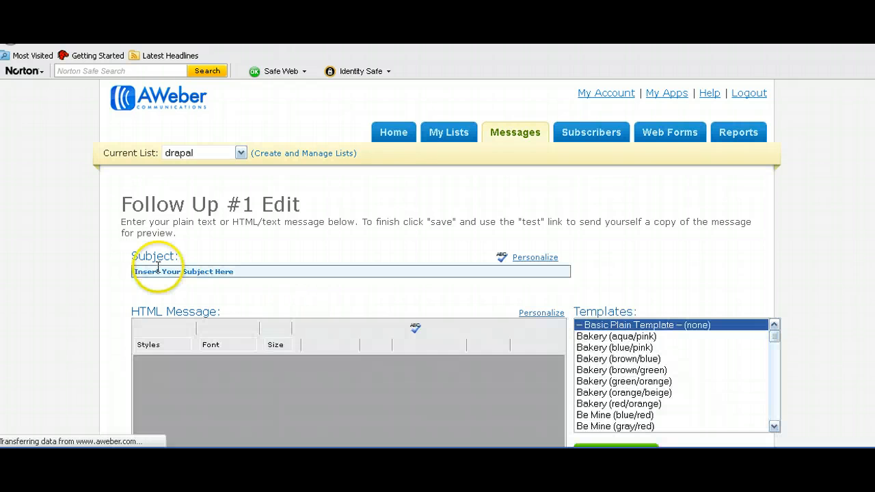
{"action": "left_click", "coordinate": [160, 272]}
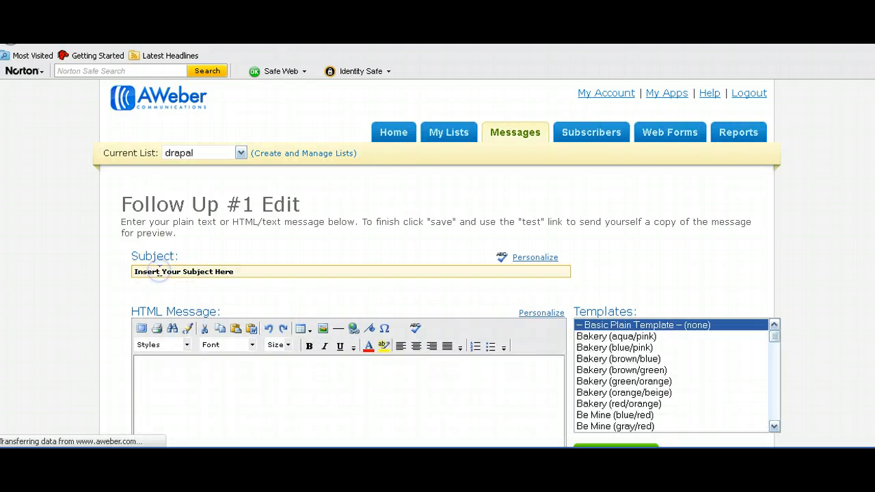
{"action": "left_click", "coordinate": [154, 366]}
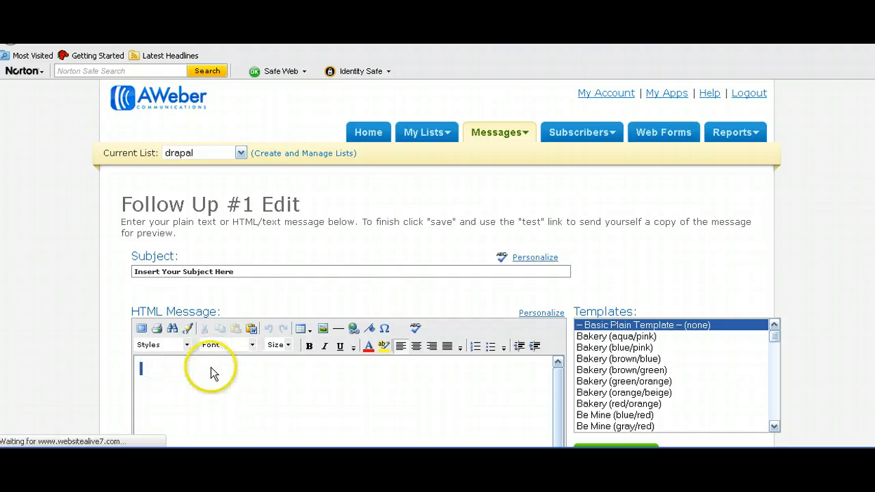
{"action": "type", "text": "this"}
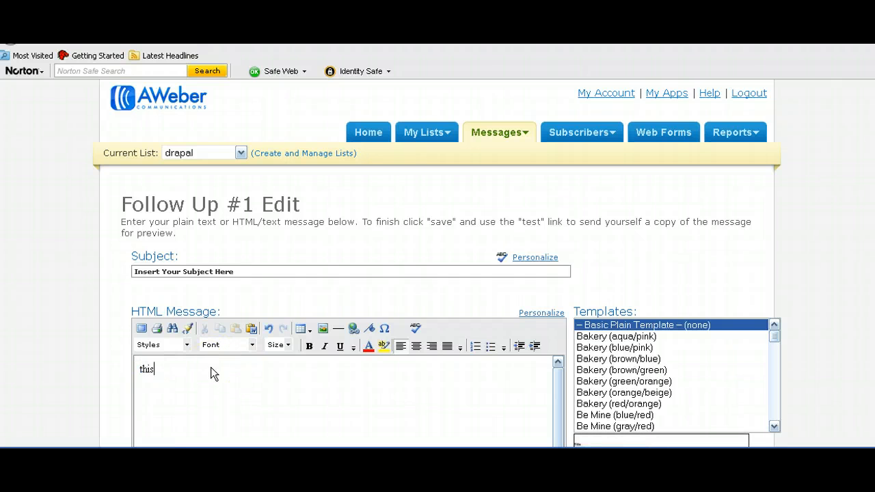
{"action": "type", "text": " is training"}
{"action": "key", "text": "Return"}
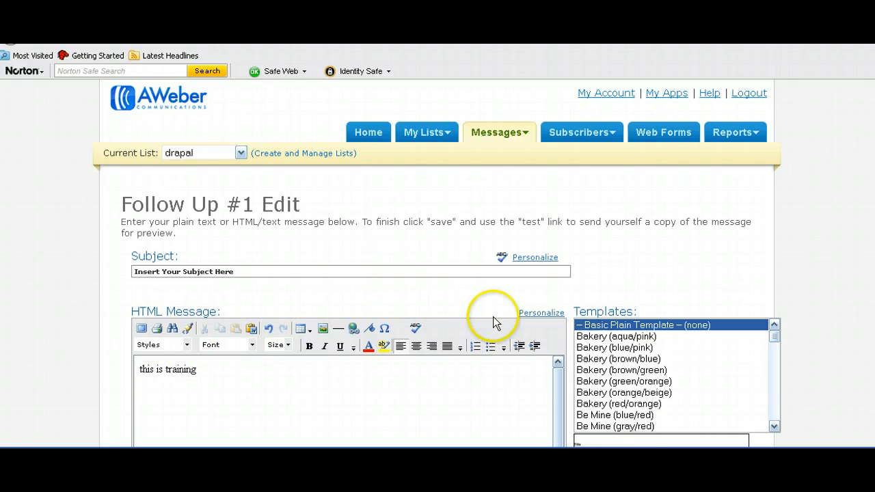
{"action": "left_click", "coordinate": [529, 316]}
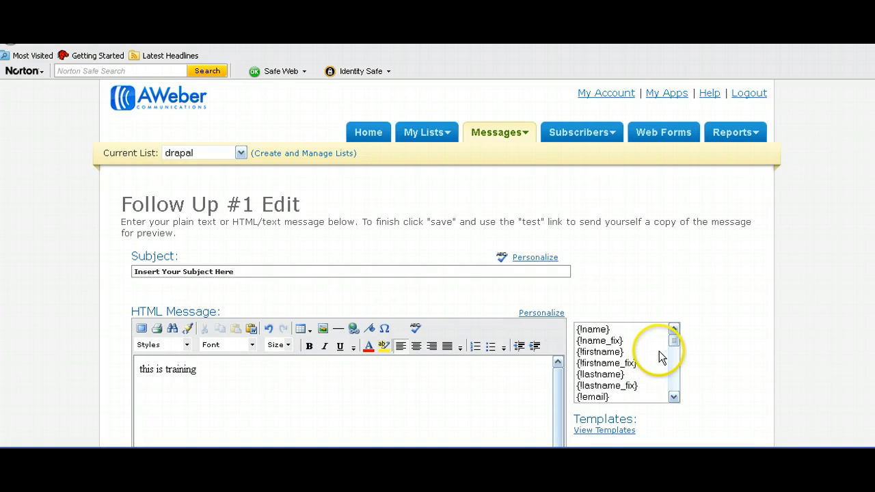
Step: Insert the {!signature} placeholder into the message body from the Personalize list
{"action": "scroll", "coordinate": [654, 352], "scroll_direction": "down", "scroll_amount": 2}
{"action": "scroll", "coordinate": [655, 355], "scroll_direction": "down", "scroll_amount": 3}
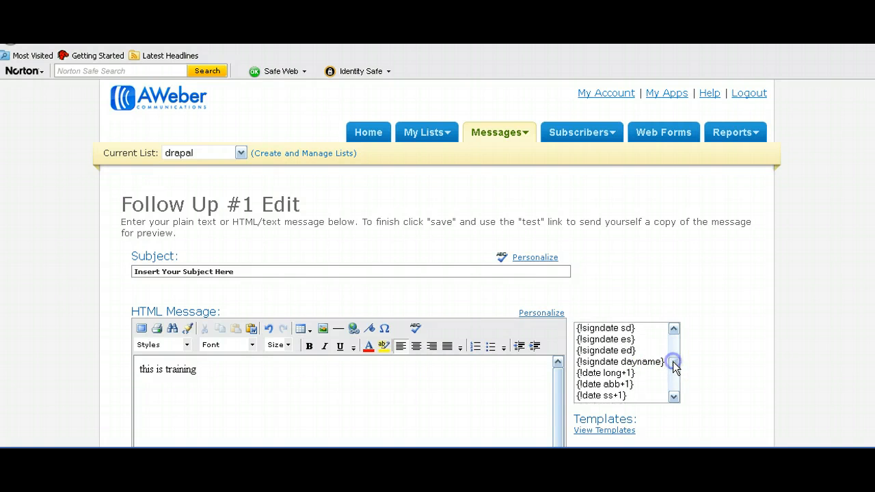
{"action": "left_click", "coordinate": [673, 330]}
{"action": "left_click", "coordinate": [673, 330]}
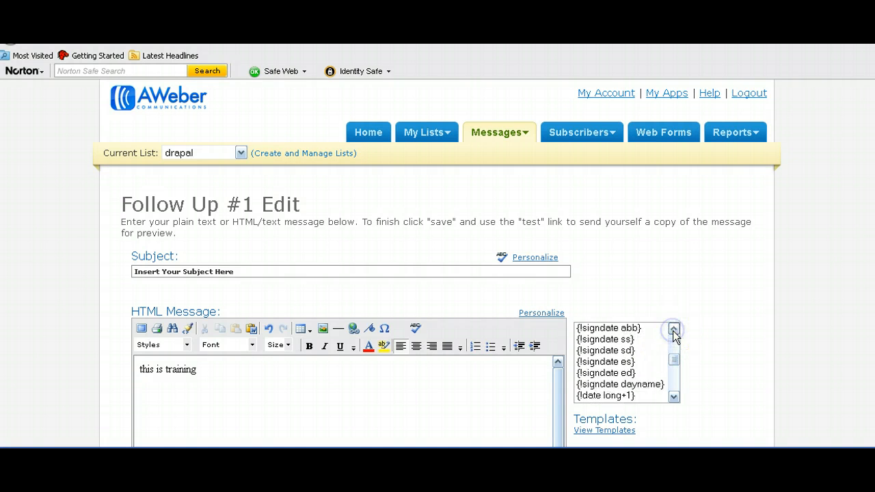
{"action": "left_click", "coordinate": [673, 329]}
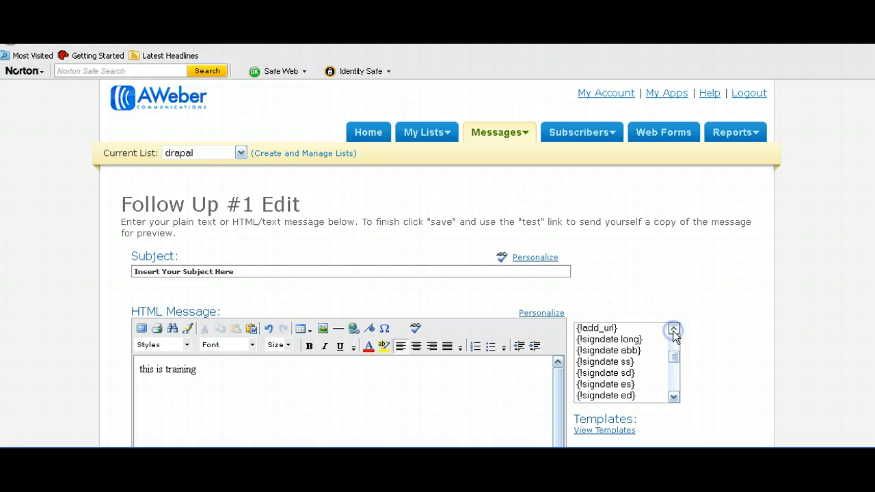
{"action": "left_click", "coordinate": [673, 397]}
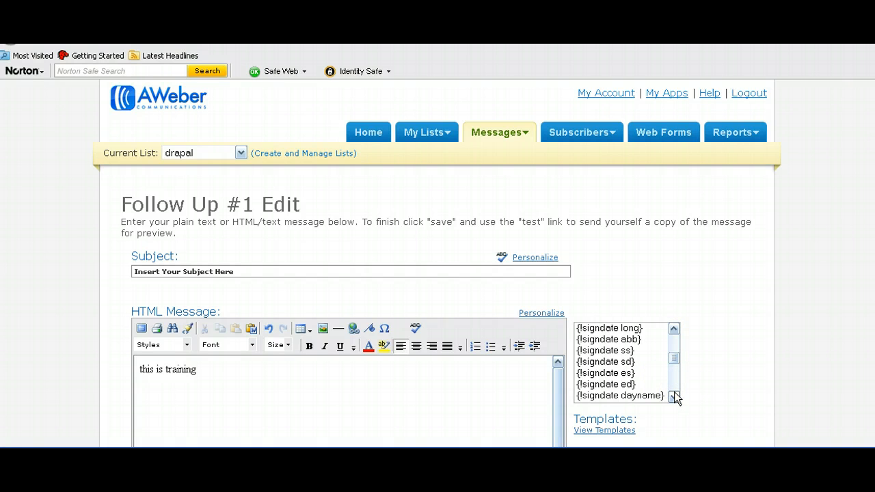
{"action": "left_click", "coordinate": [674, 396]}
{"action": "left_click", "coordinate": [674, 396]}
{"action": "left_click", "coordinate": [674, 397]}
{"action": "left_click", "coordinate": [674, 396]}
{"action": "left_click", "coordinate": [675, 396]}
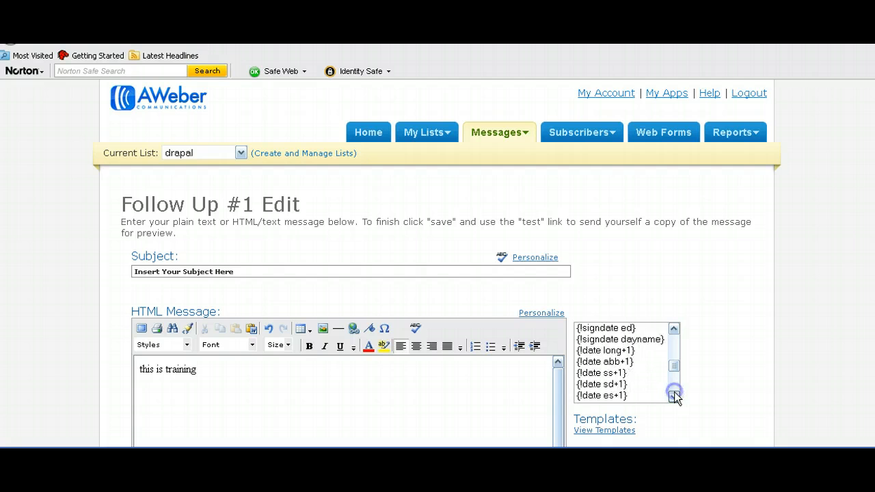
{"action": "left_click", "coordinate": [674, 396]}
{"action": "left_click", "coordinate": [674, 397]}
{"action": "left_click", "coordinate": [674, 397]}
{"action": "left_click", "coordinate": [674, 397]}
{"action": "left_click", "coordinate": [674, 397]}
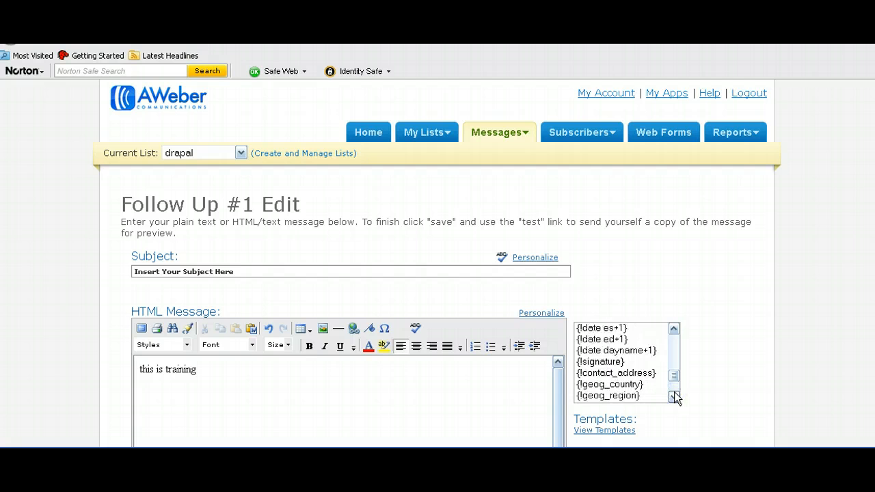
{"action": "left_click", "coordinate": [600, 362]}
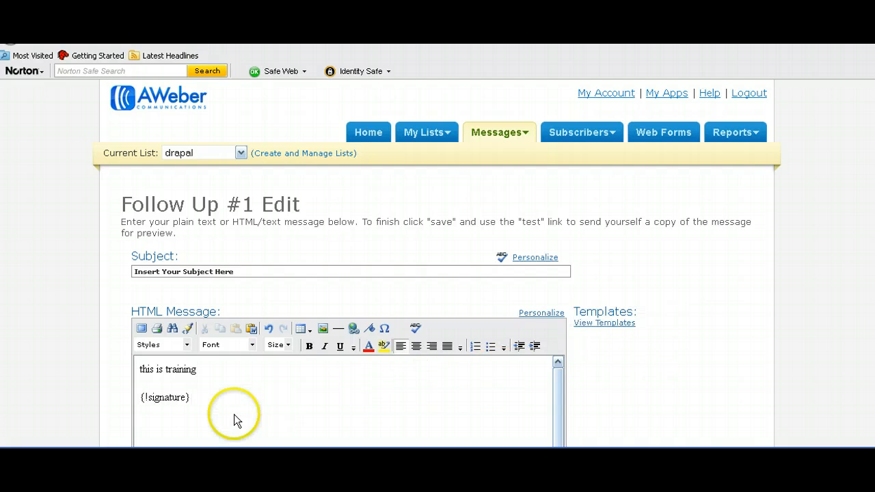
Step: Delete both the 'this is training' line and {!signature} from the HTML body
{"action": "left_click", "coordinate": [171, 404]}
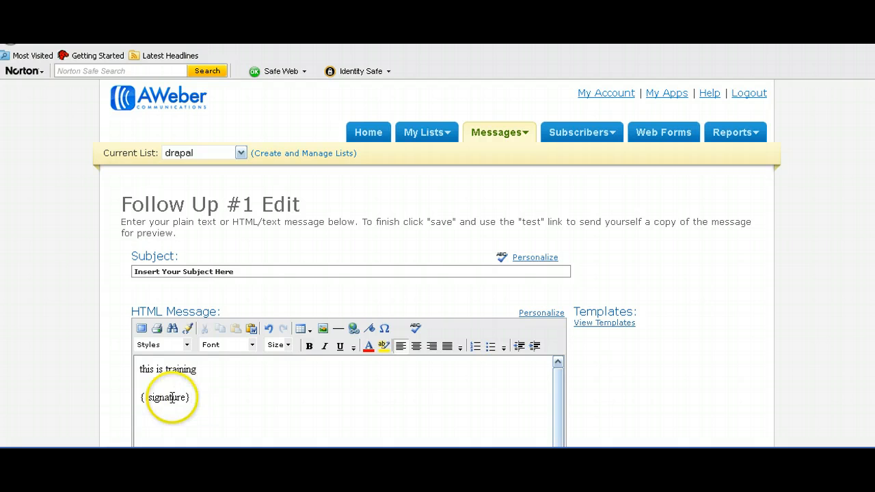
{"action": "left_click", "coordinate": [223, 395]}
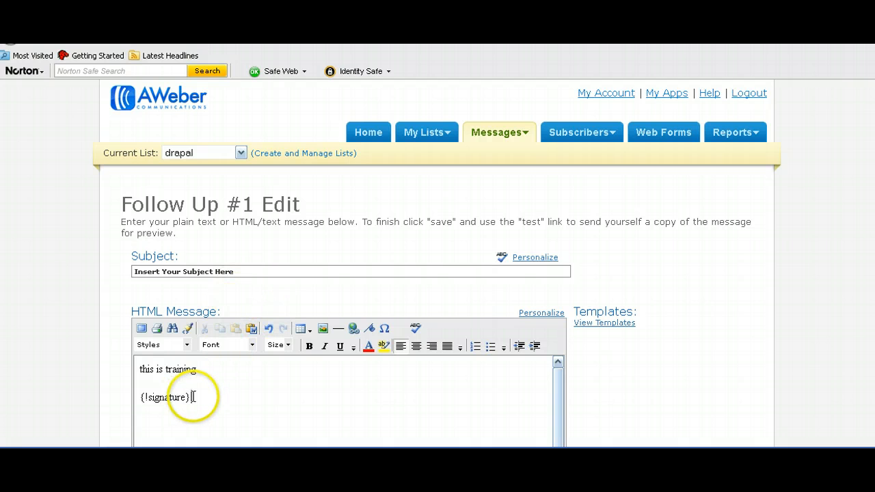
{"action": "mouse_move", "coordinate": [199, 402]}
{"action": "left_mouse_down"}
{"action": "mouse_move", "coordinate": [152, 397]}
{"action": "mouse_move", "coordinate": [137, 371]}
{"action": "left_mouse_up"}
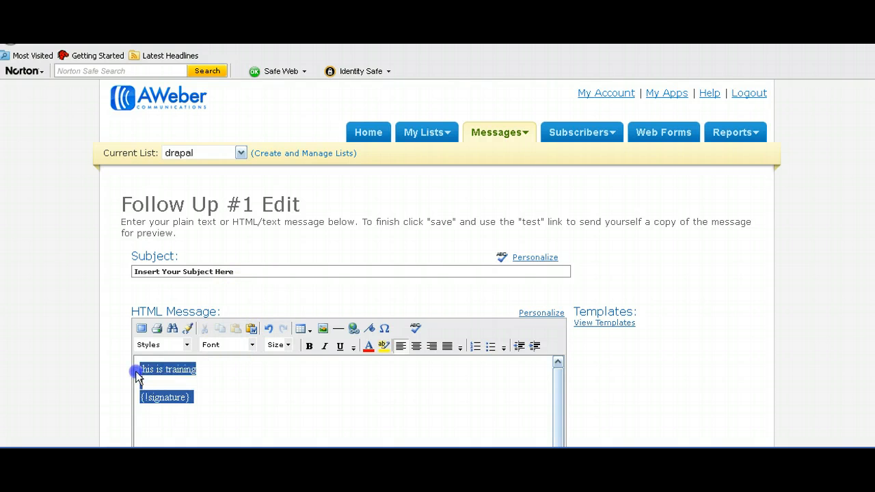
{"action": "key", "text": "Delete"}
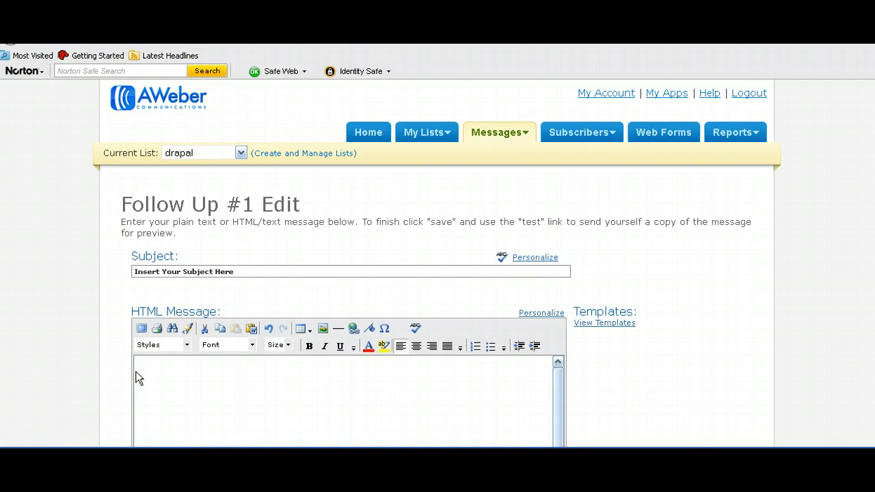
Step: Test-insert {!firstname_fix}, plus a 'training' line, into the message body, then delete it all
{"action": "left_click", "coordinate": [530, 314]}
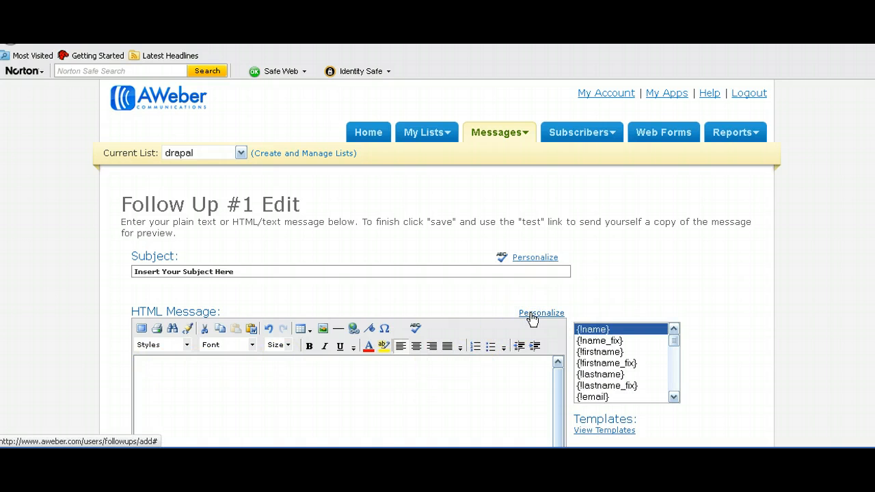
{"action": "left_click", "coordinate": [603, 363]}
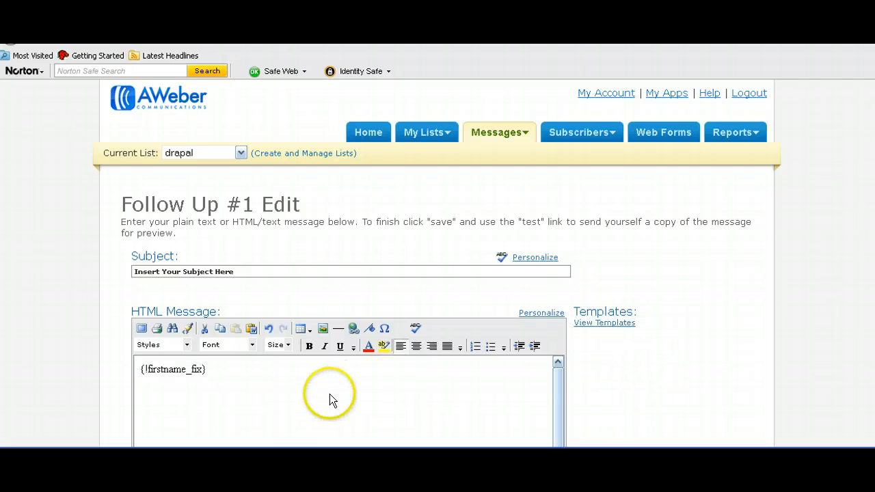
{"action": "type", "text": ","}
{"action": "key", "text": "Return"}
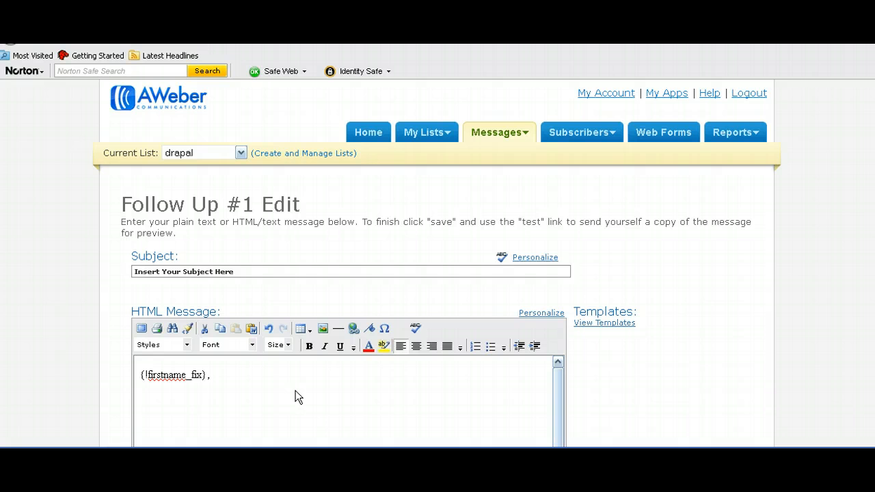
{"action": "type", "text": "training"}
{"action": "left_click_drag", "start_coordinate": [163, 386], "coordinate": [140, 373]}
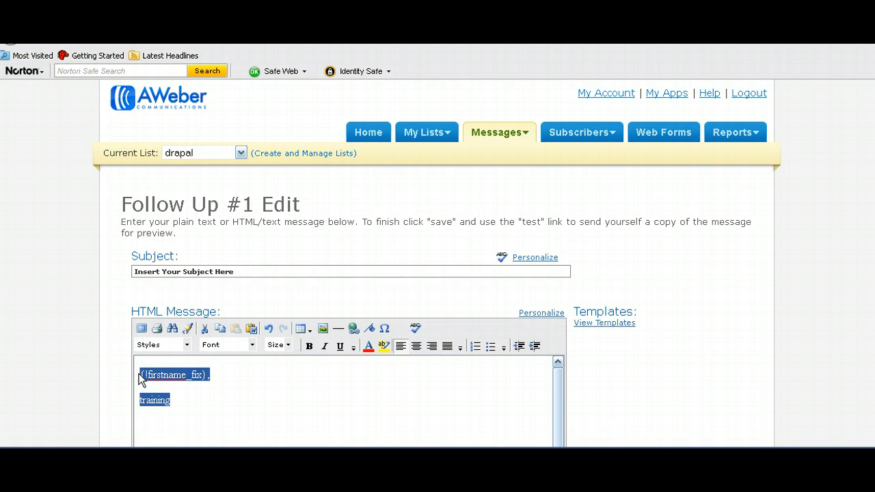
{"action": "key", "text": "BackSpace"}
Step: Replace the placeholder subject with {!firstname_fix} followed by 'This'
{"action": "triple_click", "coordinate": [141, 271]}
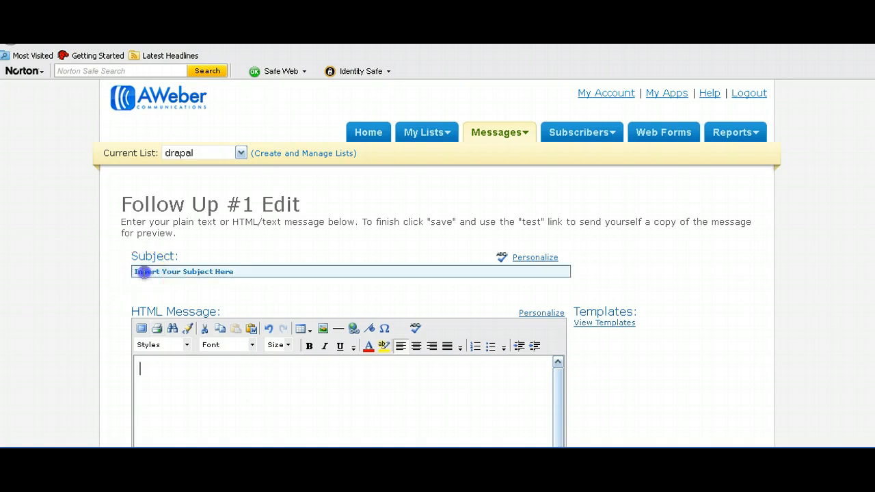
{"action": "key", "text": "BackSpace"}
{"action": "left_click", "coordinate": [249, 272]}
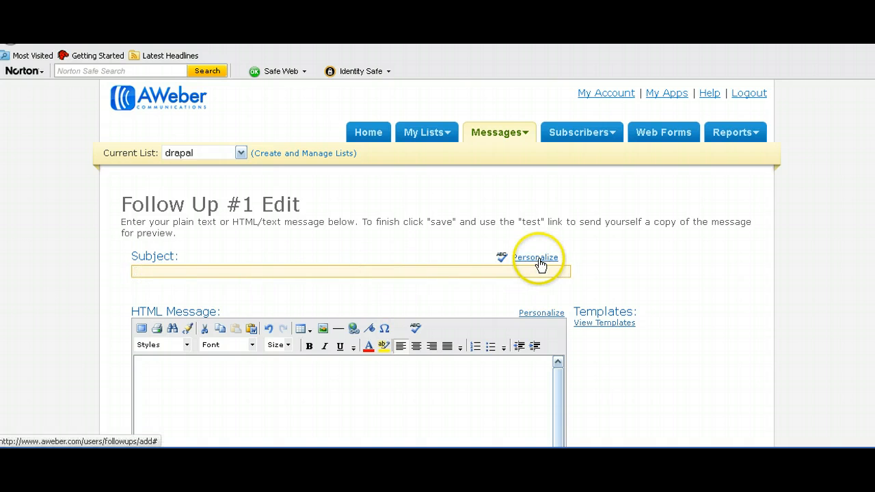
{"action": "left_click", "coordinate": [538, 258]}
{"action": "left_click", "coordinate": [609, 308]}
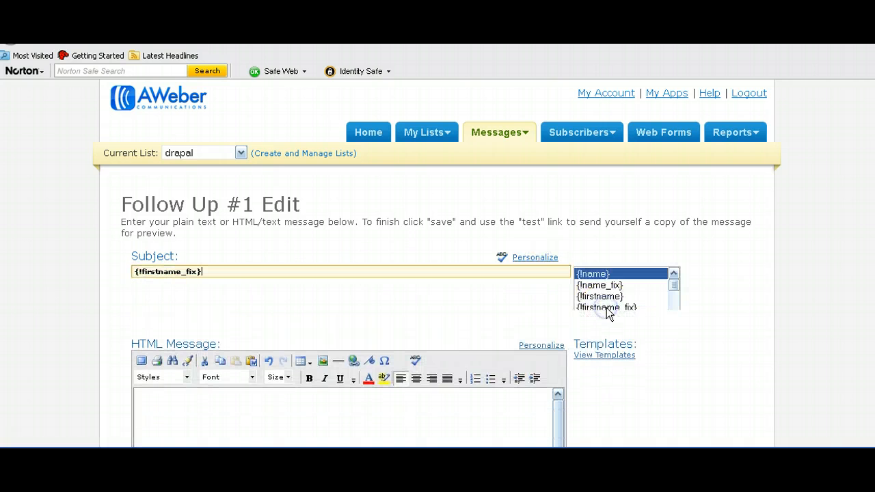
{"action": "type", "text": "This is training"}
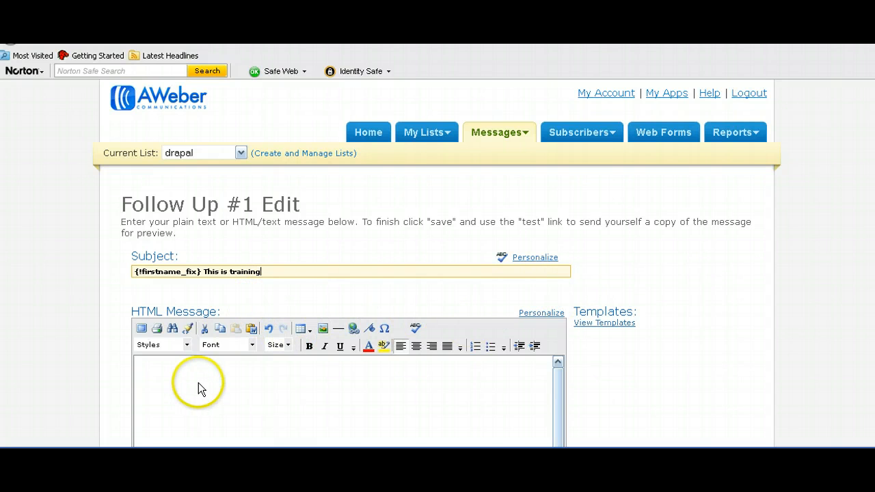
Step: Check that the HTML and plain text message bodies are both empty
{"action": "scroll", "coordinate": [485, 347], "scroll_direction": "down", "scroll_amount": 5}
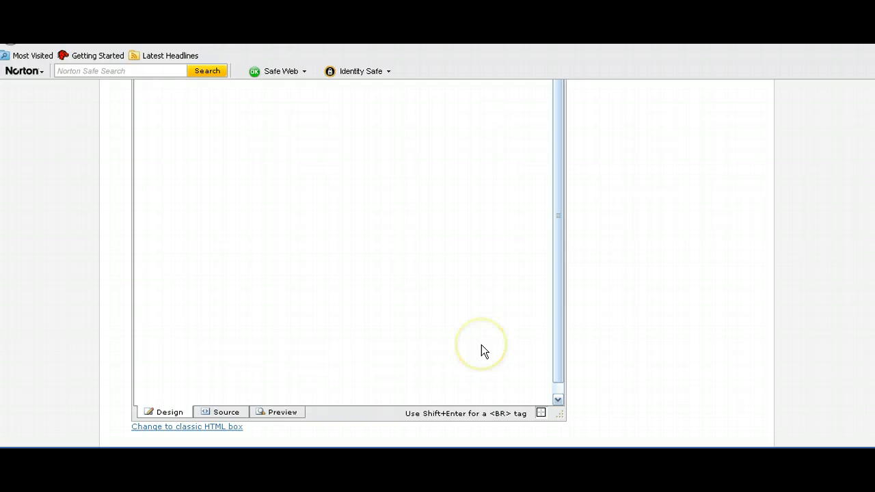
{"action": "scroll", "coordinate": [366, 259], "scroll_direction": "up", "scroll_amount": 5}
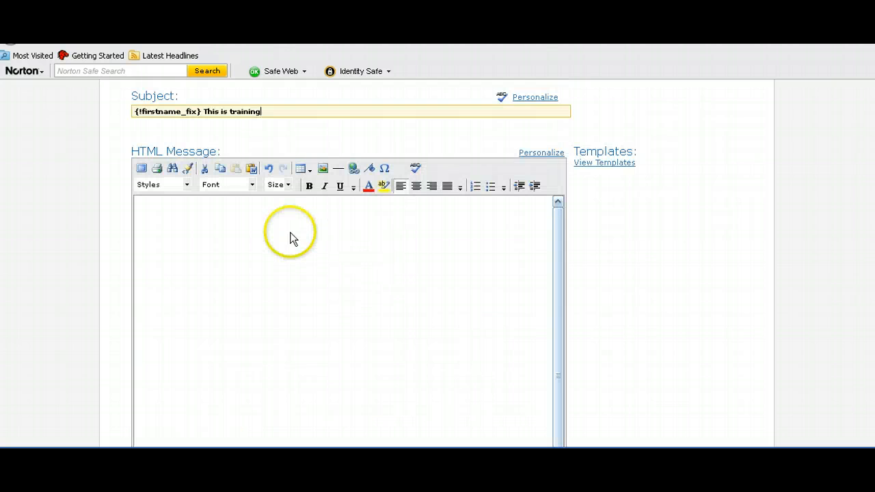
{"action": "left_click", "coordinate": [193, 220]}
{"action": "scroll", "coordinate": [611, 308], "scroll_direction": "down", "scroll_amount": 5}
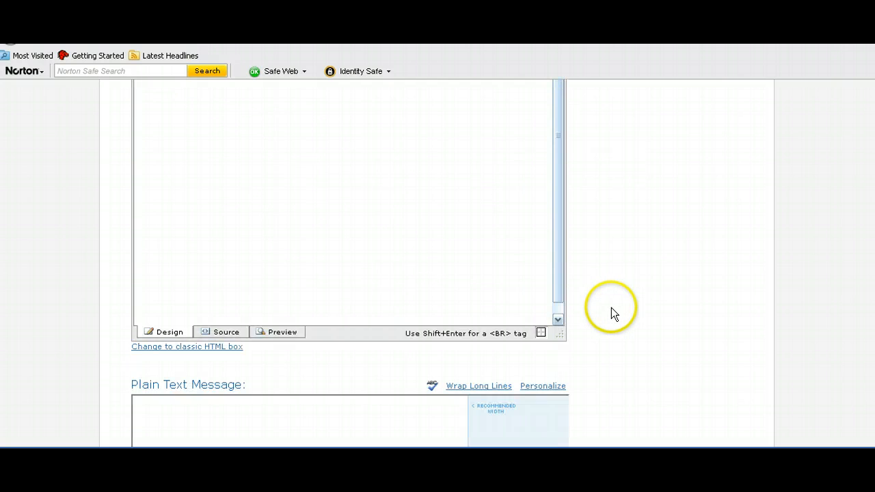
{"action": "scroll", "coordinate": [616, 314], "scroll_direction": "down", "scroll_amount": 4}
{"action": "left_click", "coordinate": [165, 164]}
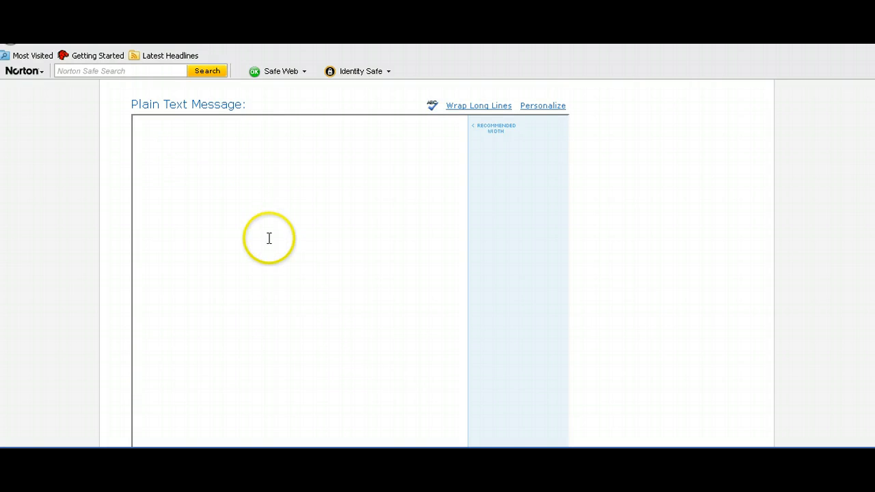
{"action": "scroll", "coordinate": [271, 240], "scroll_direction": "up", "scroll_amount": 9}
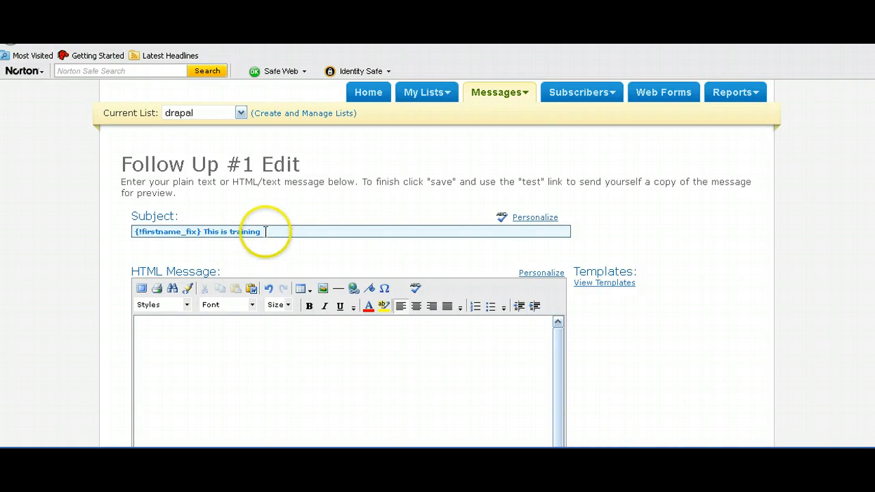
Step: Delete the entire subject text and go back to Messages > Follow Up
{"action": "left_click_drag", "start_coordinate": [264, 232], "coordinate": [126, 233]}
{"action": "key", "text": "Delete"}
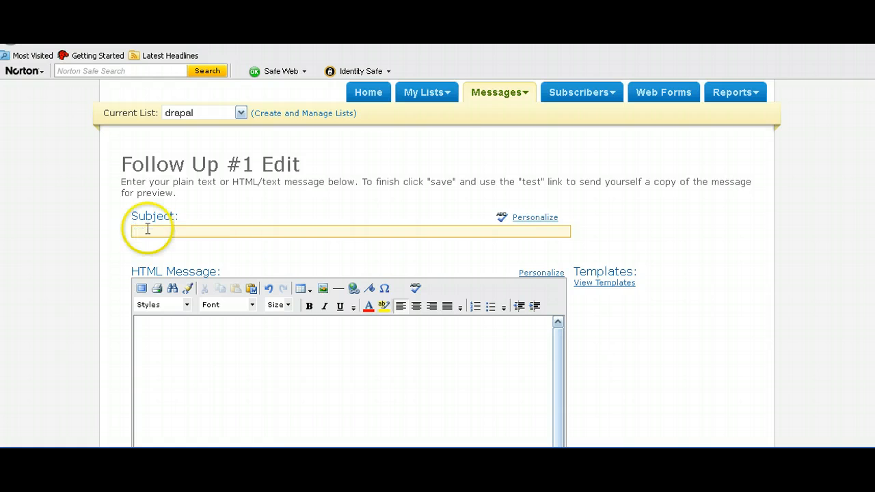
{"action": "mouse_move", "coordinate": [496, 98]}
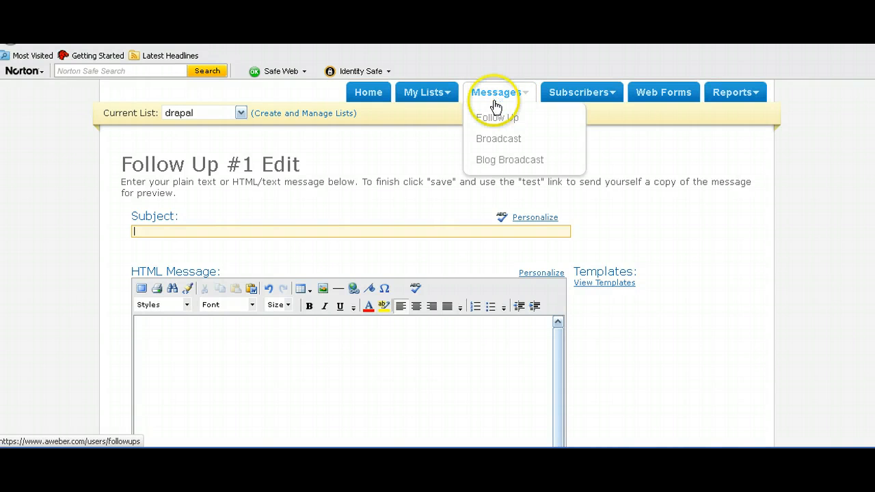
{"action": "left_click", "coordinate": [497, 120]}
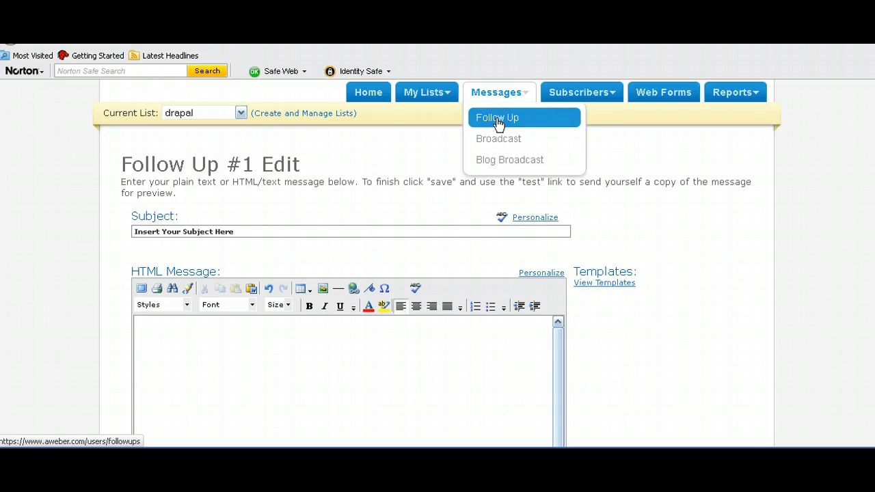
{"action": "left_click", "coordinate": [497, 122]}
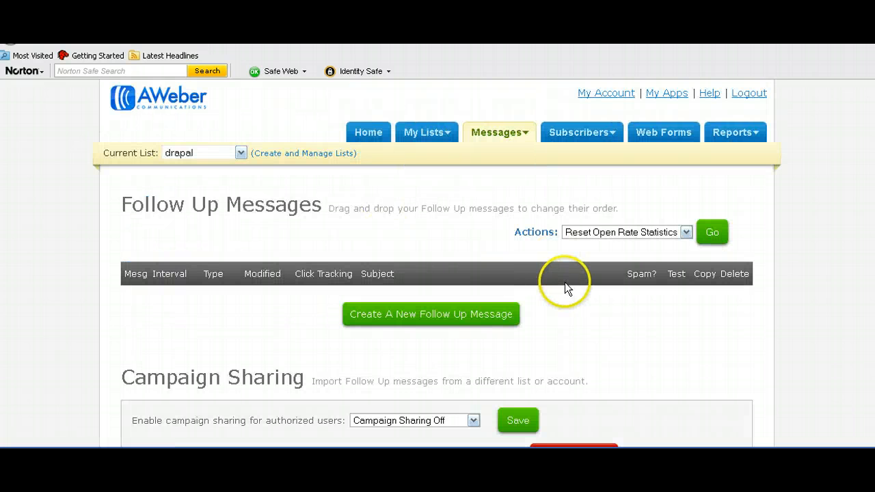
Step: Review the Campaign Sharing code field, then open the Current List dropdown
{"action": "scroll", "coordinate": [565, 282], "scroll_direction": "down", "scroll_amount": 5}
{"action": "left_click", "coordinate": [467, 256]}
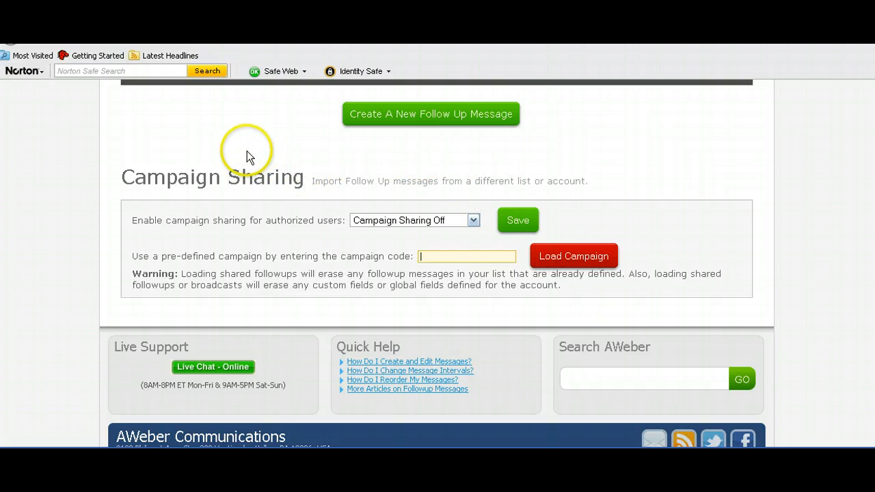
{"action": "scroll", "coordinate": [288, 166], "scroll_direction": "up", "scroll_amount": 5}
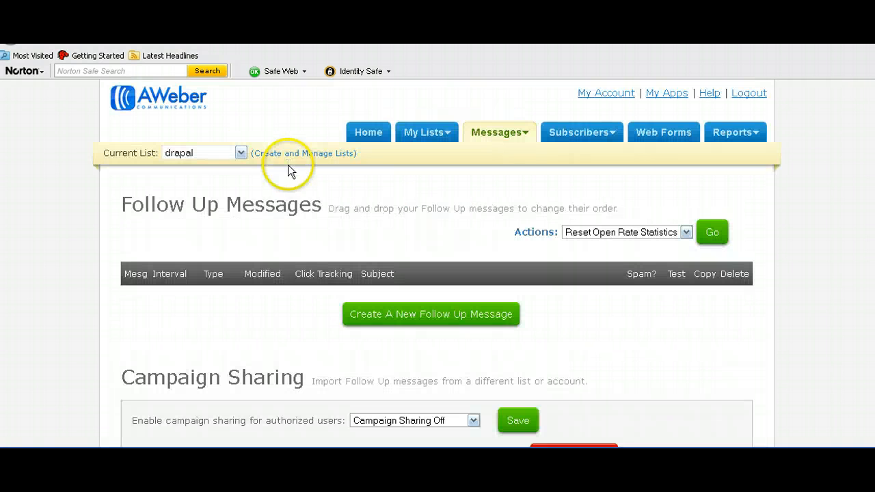
{"action": "left_click", "coordinate": [241, 154]}
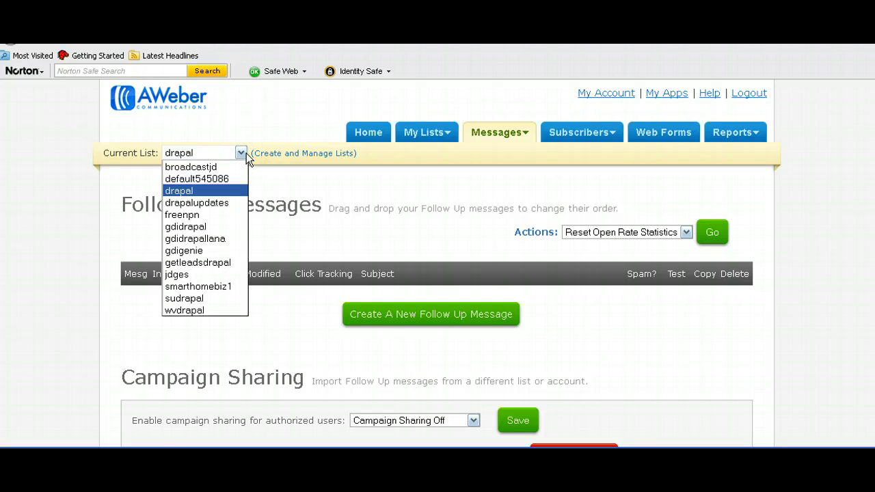
{"action": "left_click", "coordinate": [196, 275]}
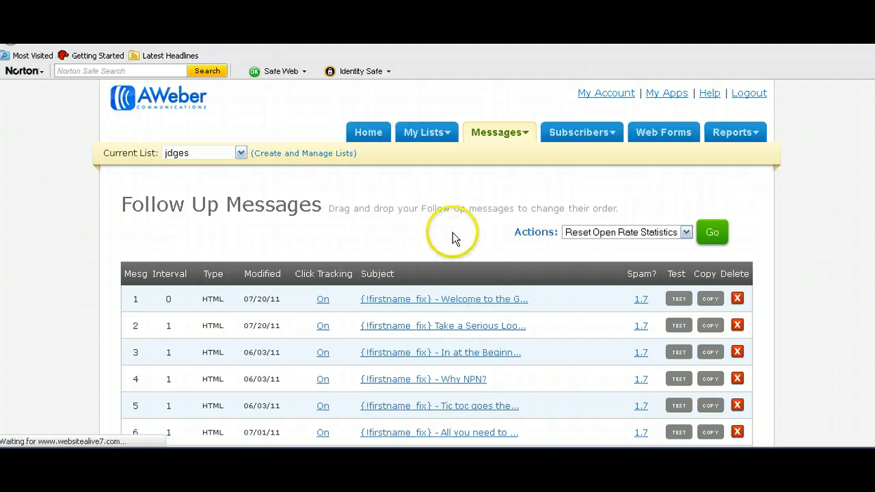
{"action": "scroll", "coordinate": [479, 301], "scroll_direction": "down", "scroll_amount": 12}
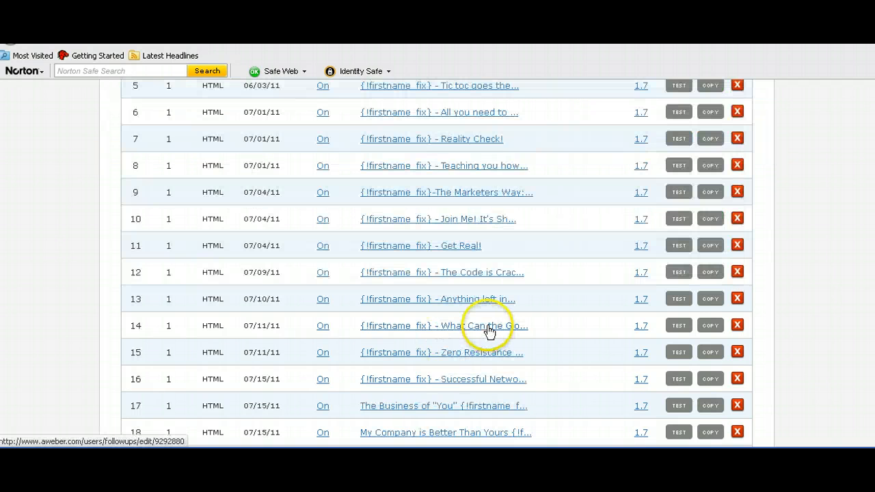
{"action": "scroll", "coordinate": [500, 301], "scroll_direction": "down", "scroll_amount": 6}
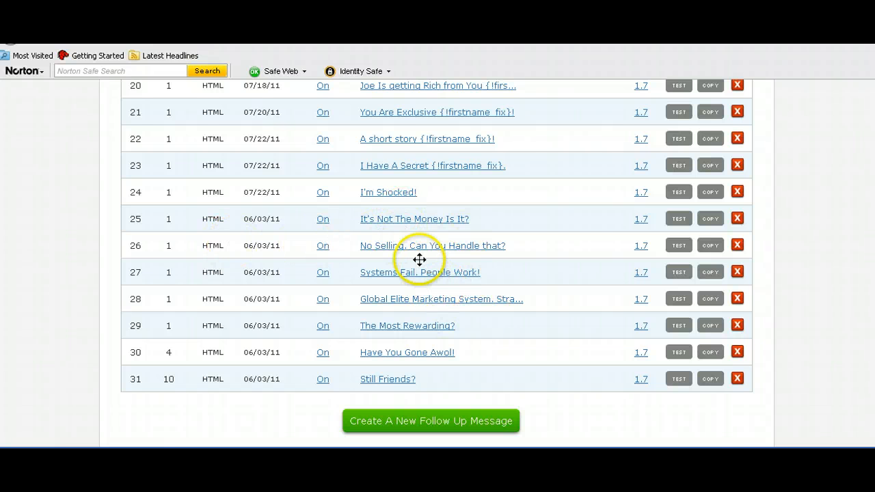
{"action": "scroll", "coordinate": [419, 260], "scroll_direction": "up", "scroll_amount": 10}
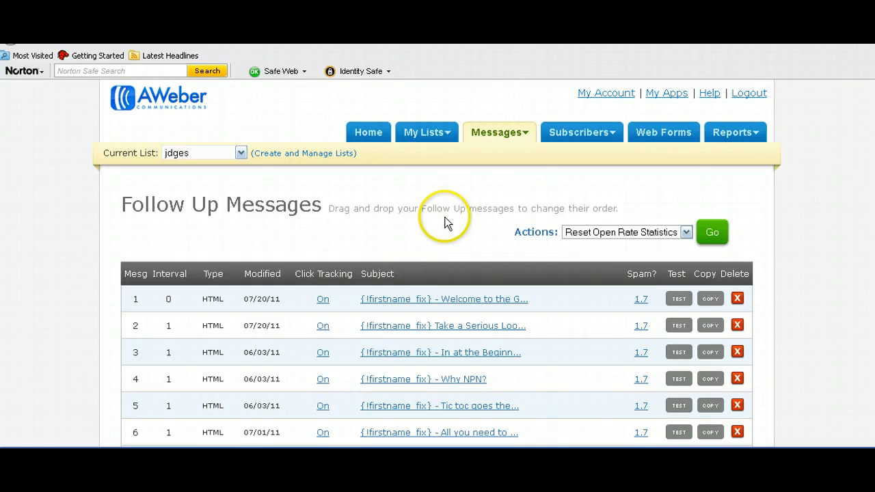
{"action": "mouse_move", "coordinate": [507, 137]}
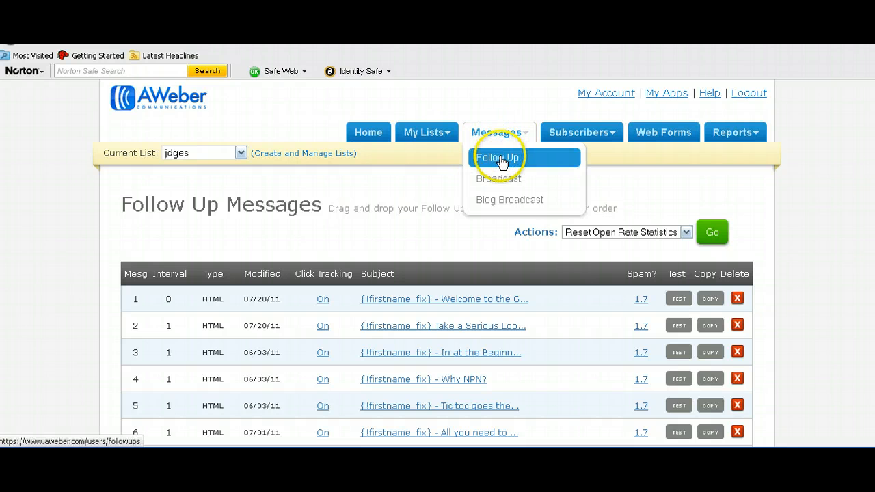
{"action": "left_click", "coordinate": [502, 160]}
{"action": "left_click", "coordinate": [498, 162]}
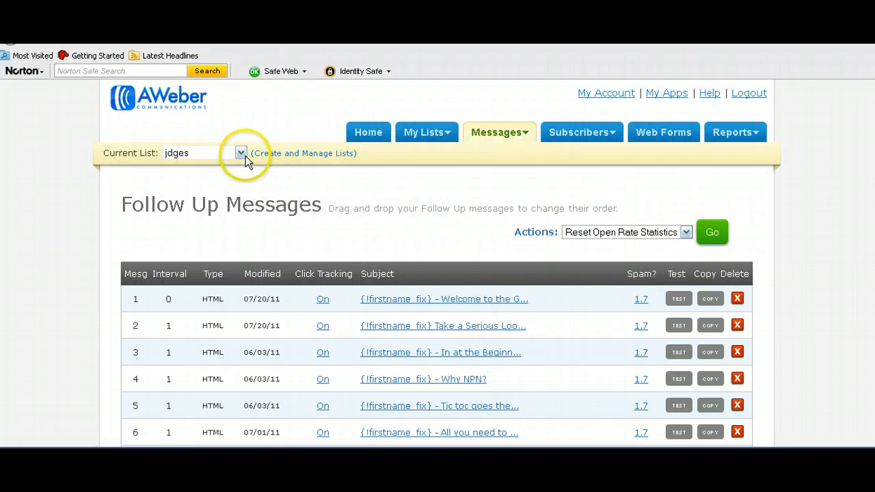
Step: Pick drapal as the current list and review its empty follow-ups and Campaign Sharing section
{"action": "left_click", "coordinate": [246, 156]}
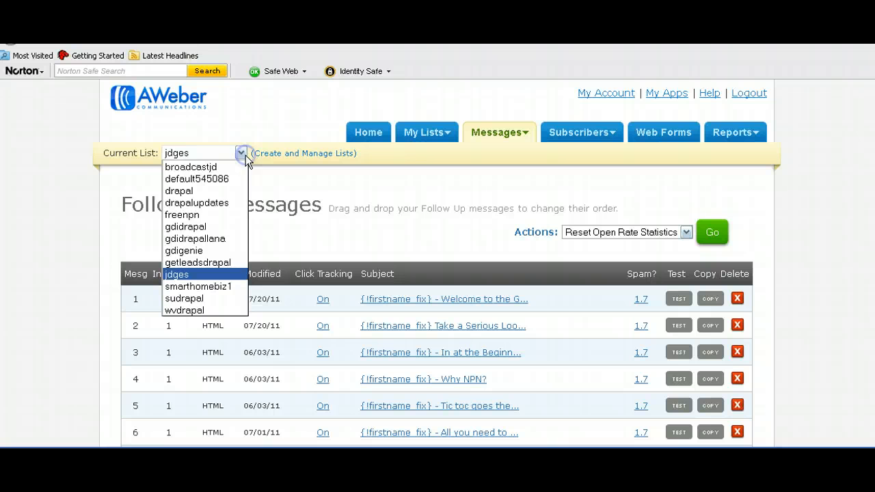
{"action": "left_click", "coordinate": [194, 191]}
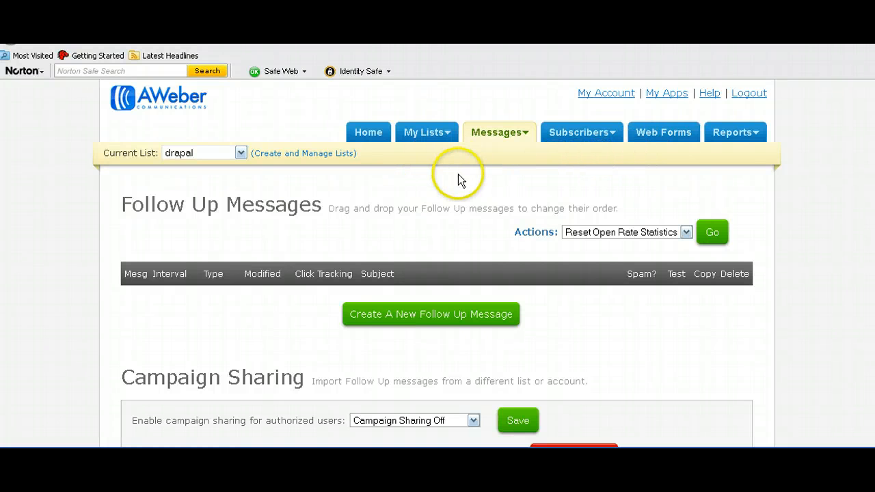
{"action": "scroll", "coordinate": [482, 181], "scroll_direction": "down", "scroll_amount": 5}
{"action": "scroll", "coordinate": [681, 269], "scroll_direction": "down", "scroll_amount": 1}
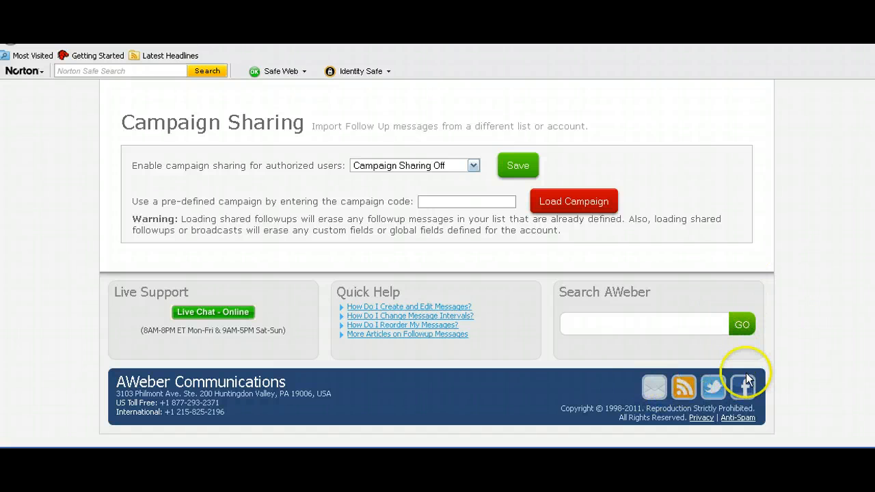
{"action": "scroll", "coordinate": [577, 250], "scroll_direction": "up", "scroll_amount": 6}
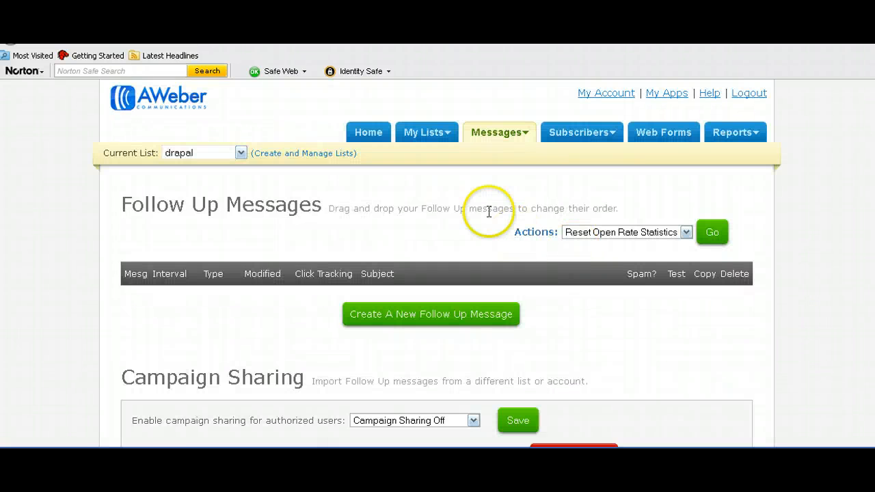
Step: Review List Stats on the Home dashboard, check My Lists, then return Home
{"action": "mouse_move", "coordinate": [428, 140]}
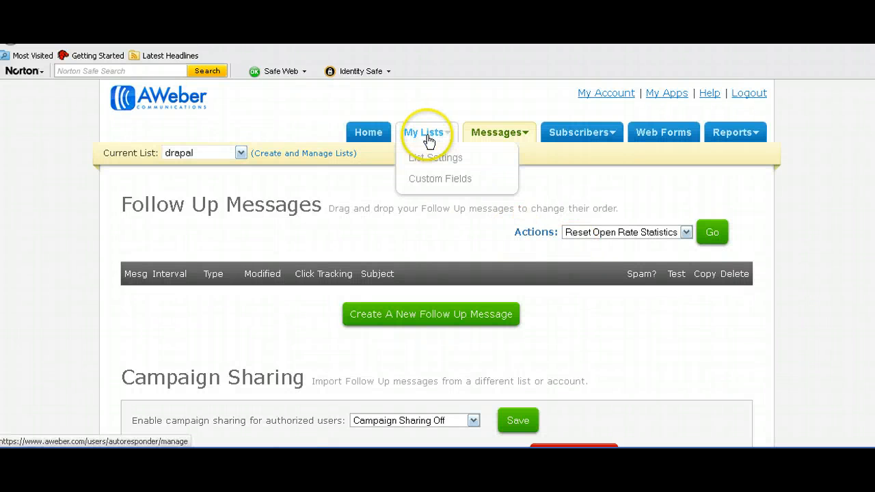
{"action": "left_click", "coordinate": [367, 134]}
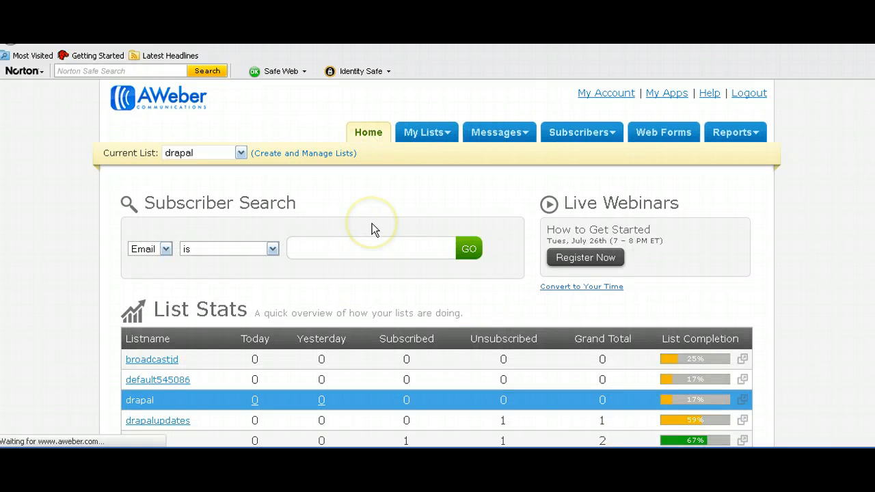
{"action": "scroll", "coordinate": [372, 229], "scroll_direction": "down", "scroll_amount": 2}
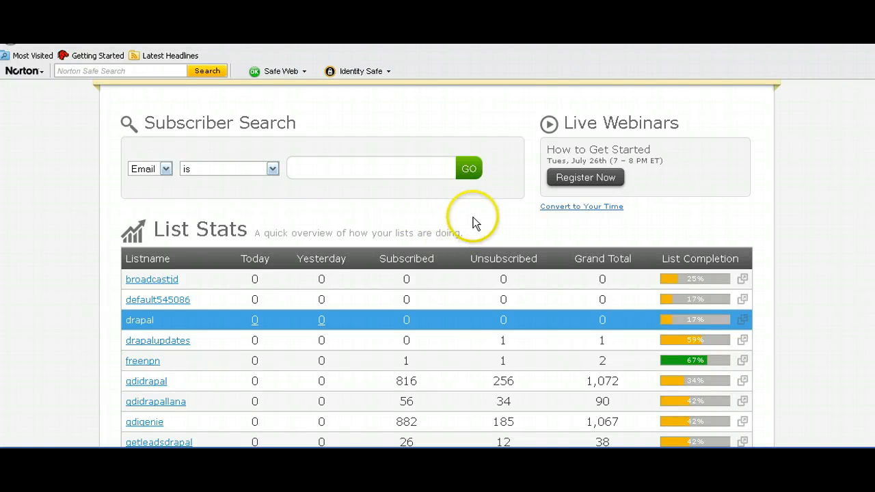
{"action": "scroll", "coordinate": [475, 221], "scroll_direction": "up", "scroll_amount": 2}
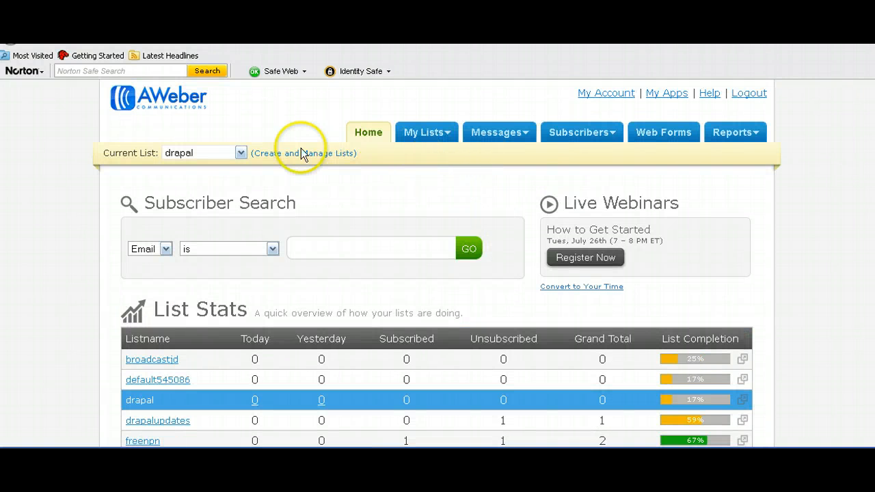
{"action": "left_click", "coordinate": [425, 131]}
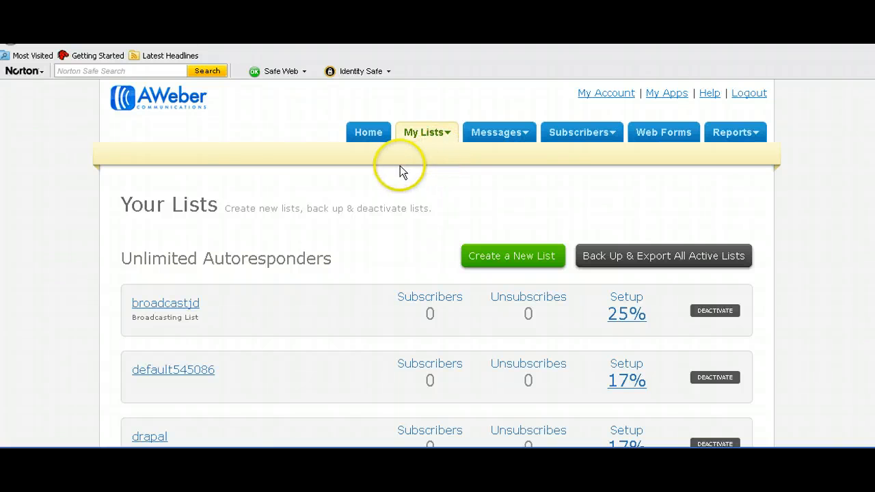
{"action": "left_click", "coordinate": [368, 133]}
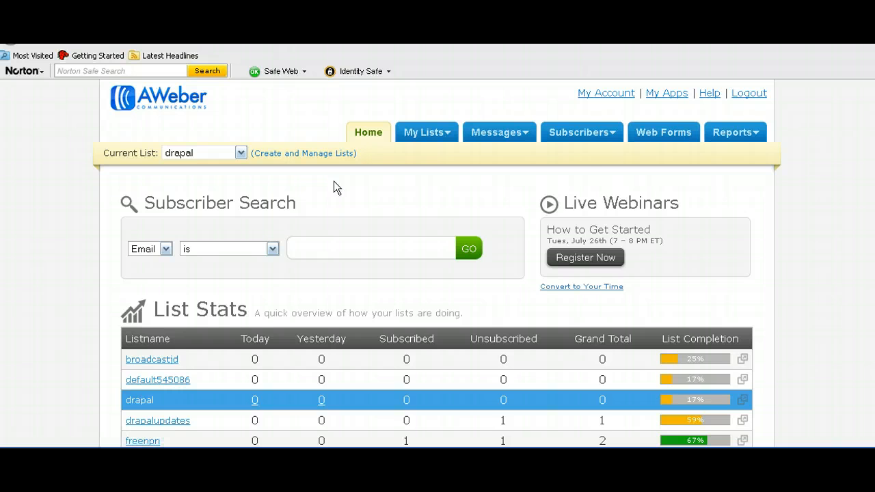
{"action": "mouse_move", "coordinate": [482, 132]}
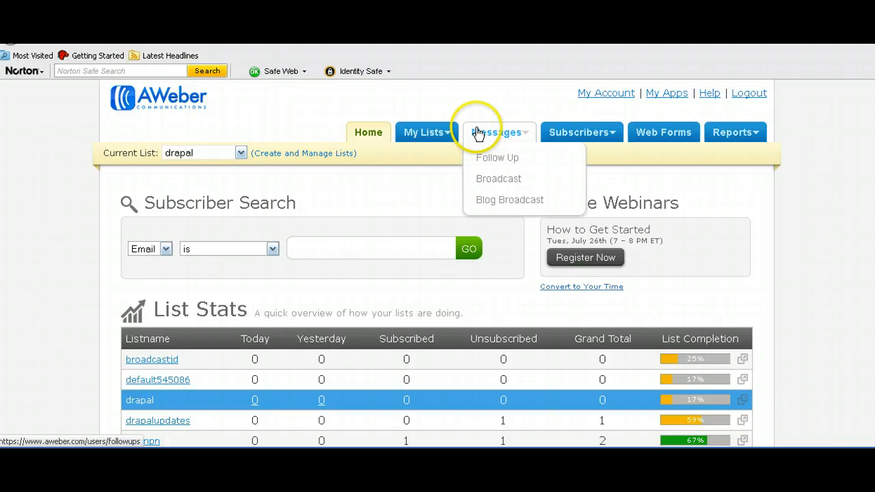
{"action": "mouse_move", "coordinate": [433, 130]}
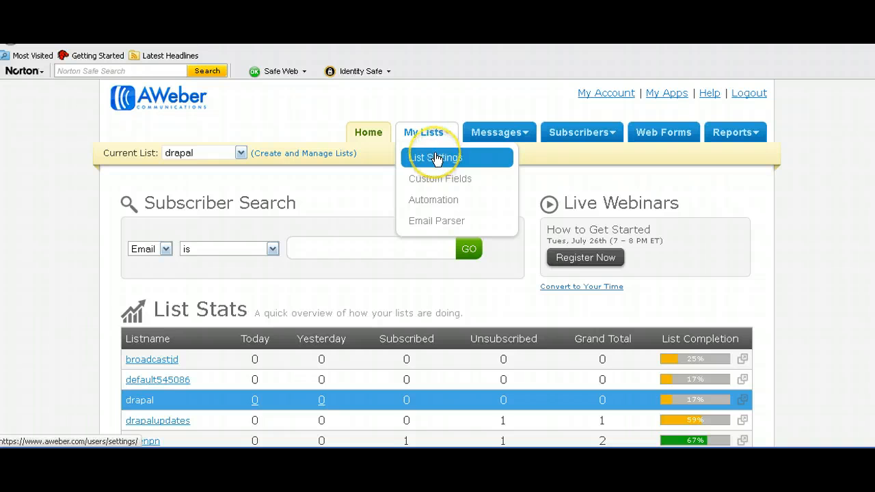
{"action": "left_click", "coordinate": [435, 158]}
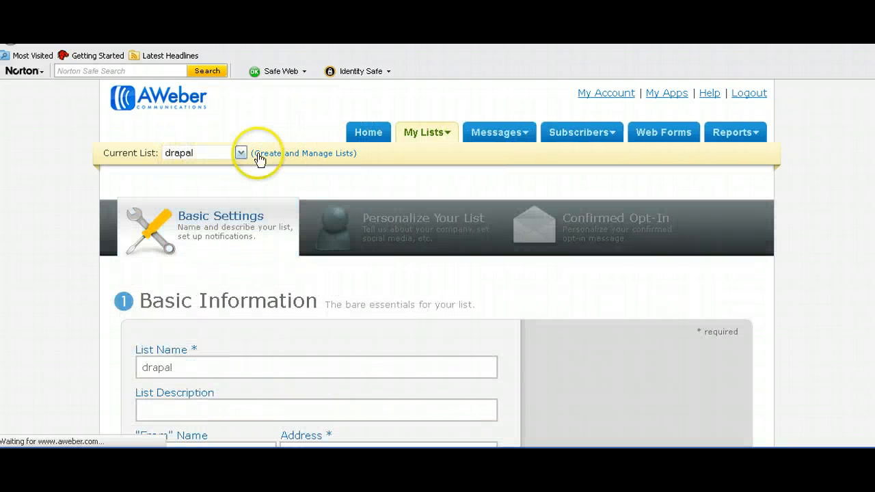
{"action": "left_click", "coordinate": [404, 228]}
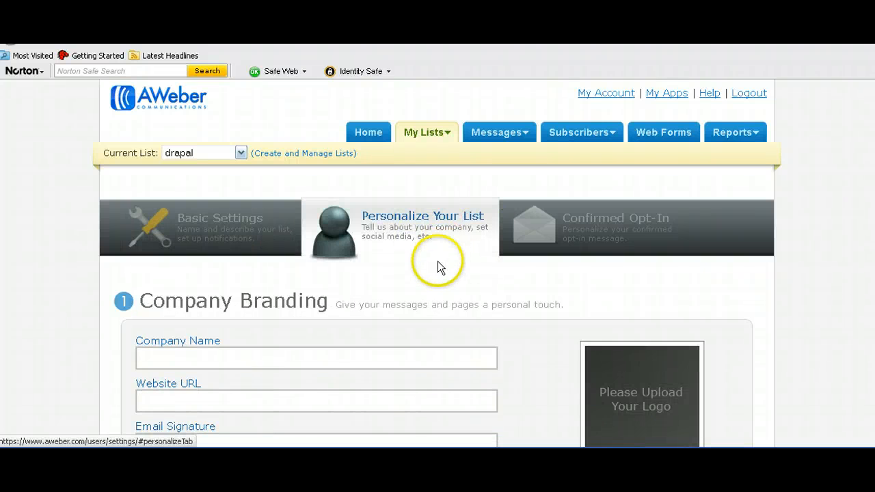
{"action": "scroll", "coordinate": [401, 254], "scroll_direction": "down", "scroll_amount": 5}
{"action": "scroll", "coordinate": [312, 157], "scroll_direction": "up", "scroll_amount": 5}
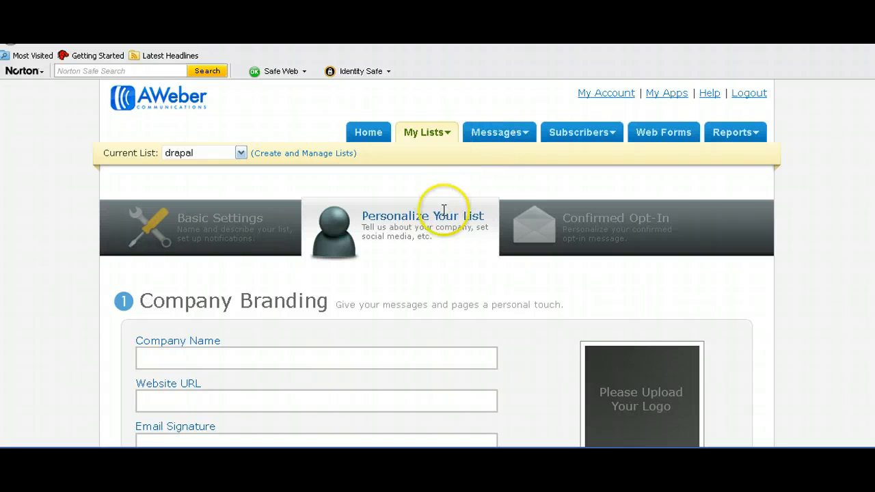
{"action": "left_click", "coordinate": [551, 220]}
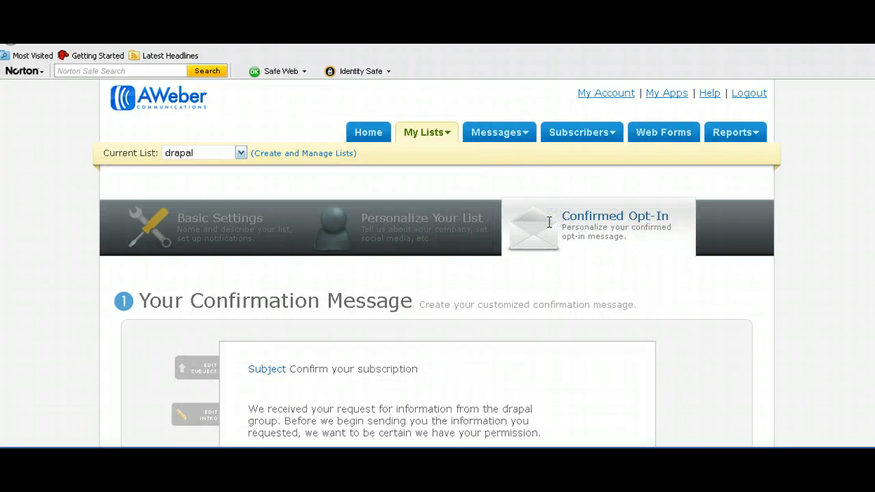
{"action": "scroll", "coordinate": [354, 226], "scroll_direction": "down", "scroll_amount": 5}
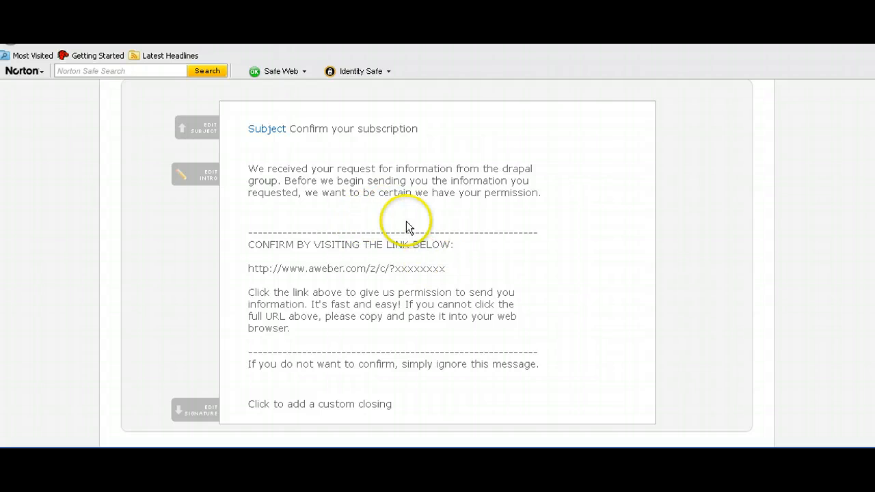
{"action": "scroll", "coordinate": [450, 225], "scroll_direction": "up", "scroll_amount": 5}
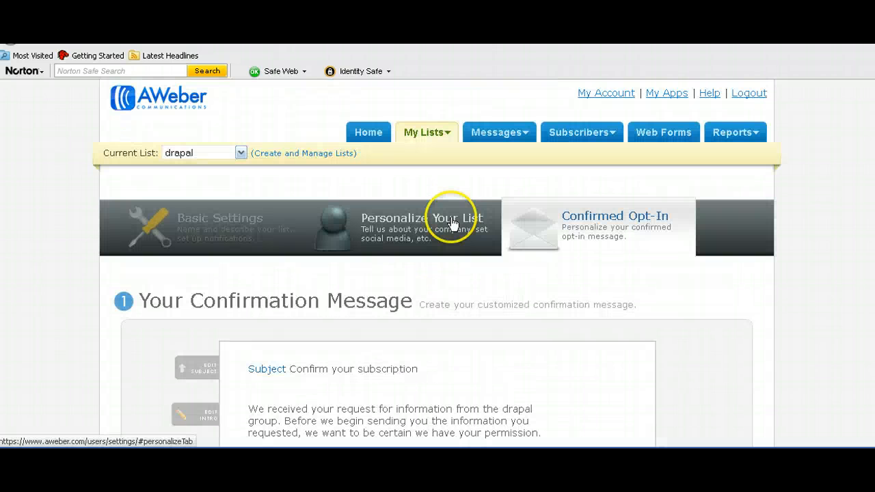
{"action": "left_click", "coordinate": [370, 133]}
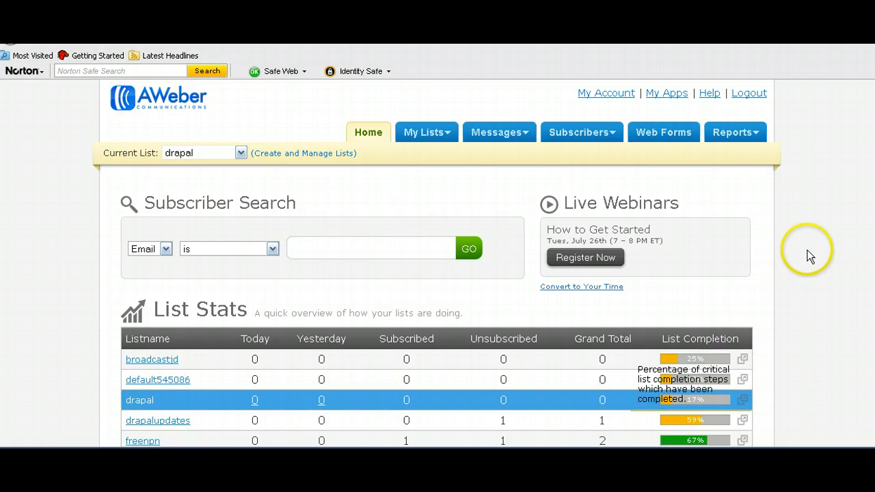
{"action": "scroll", "coordinate": [809, 246], "scroll_direction": "down", "scroll_amount": 5}
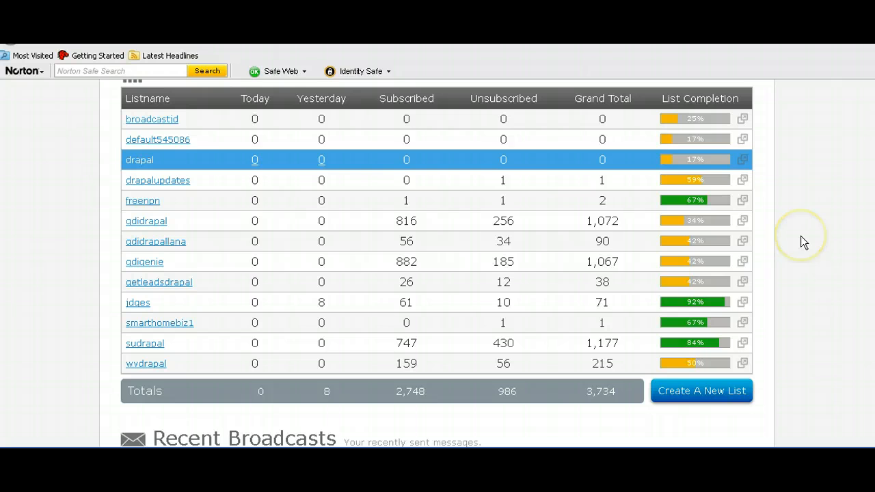
{"action": "scroll", "coordinate": [801, 235], "scroll_direction": "up", "scroll_amount": 5}
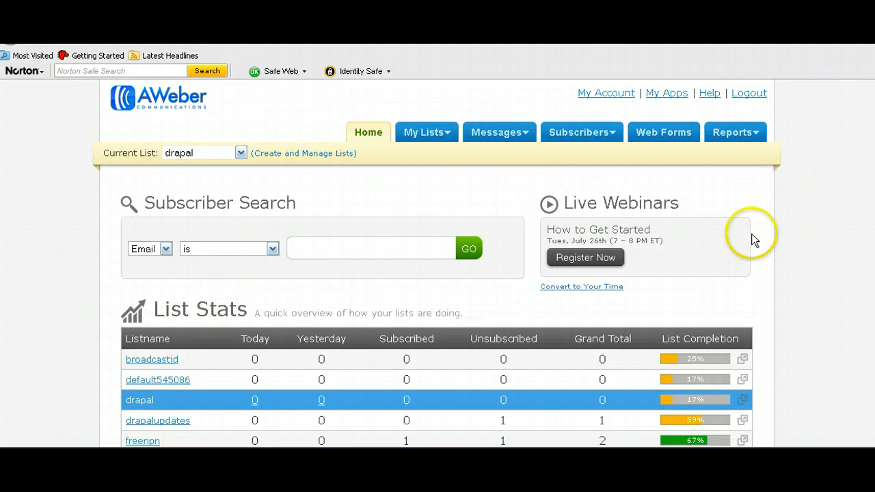